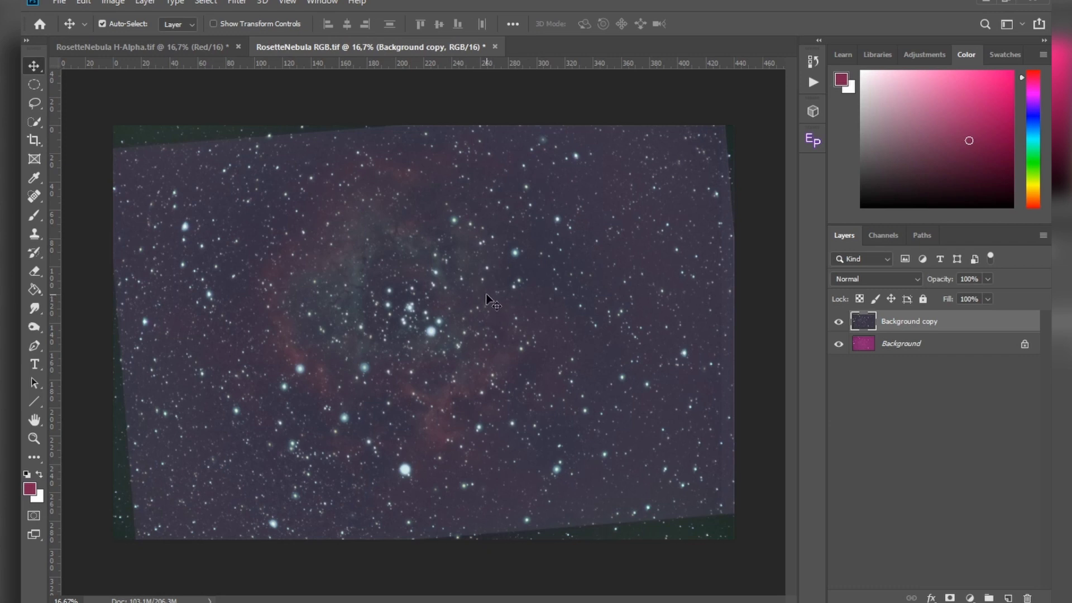
Toggle the Background copy layer off and on twice to compare, then bring up the H-Alpha image.
left_click(839, 322)
left_click(840, 323)
left_click(841, 325)
left_click(839, 323)
left_click(193, 49)
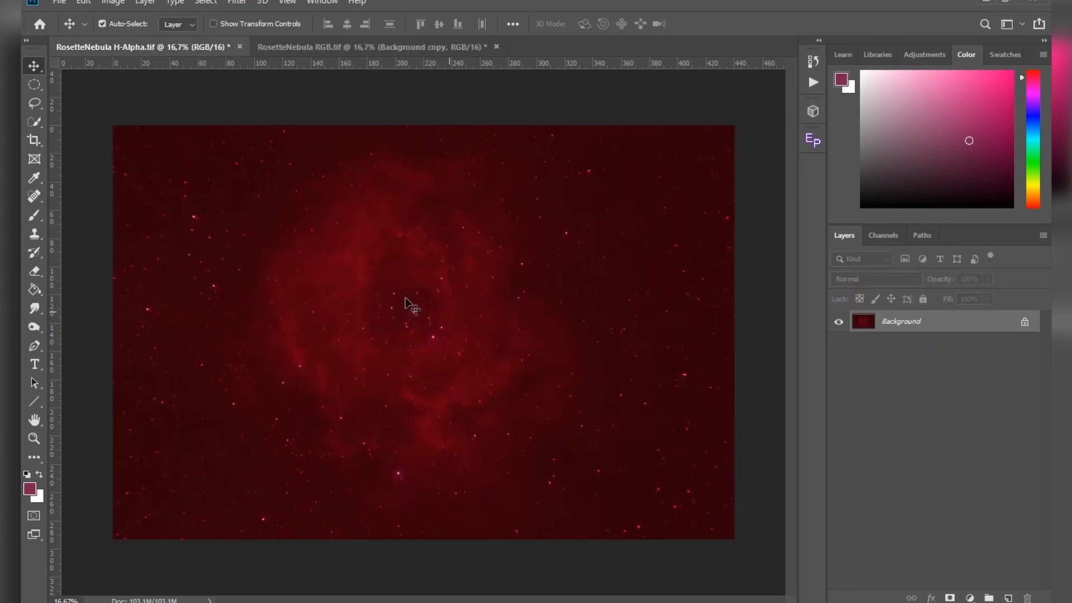
Apply Levels with input 27 and 124 to the H-alpha Red channel, then return to the RGB image.
left_click(886, 237)
left_click(910, 301)
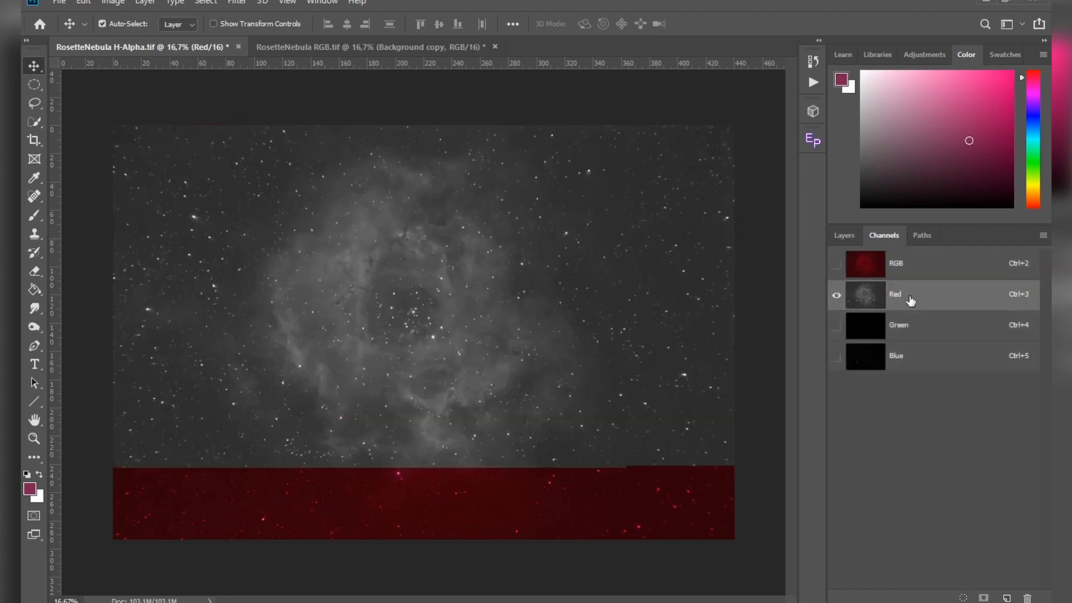
left_click(116, 9)
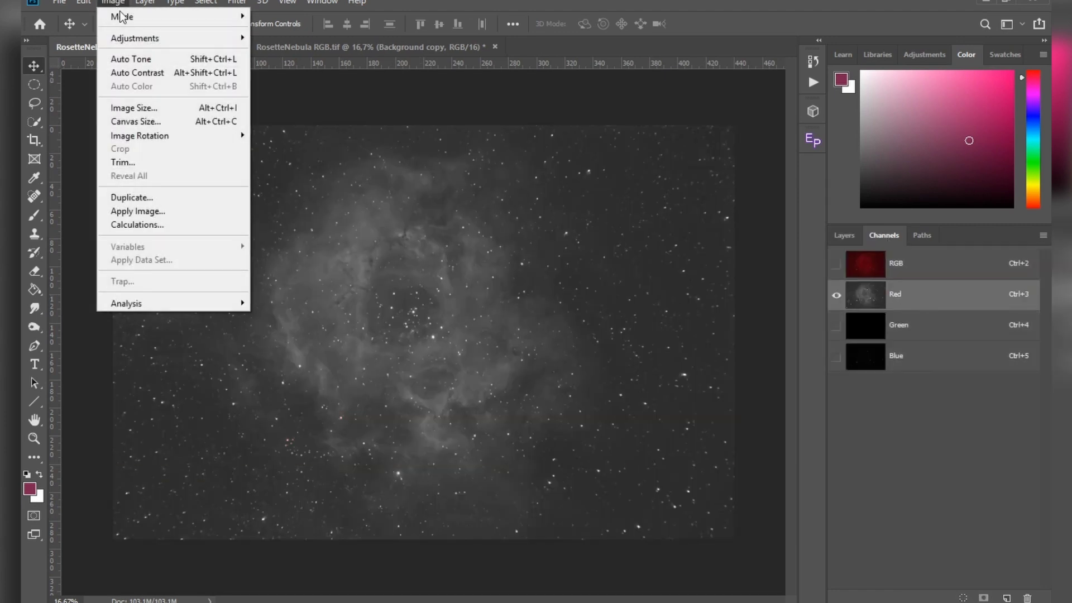
mouse_move(167, 40)
left_click(310, 53)
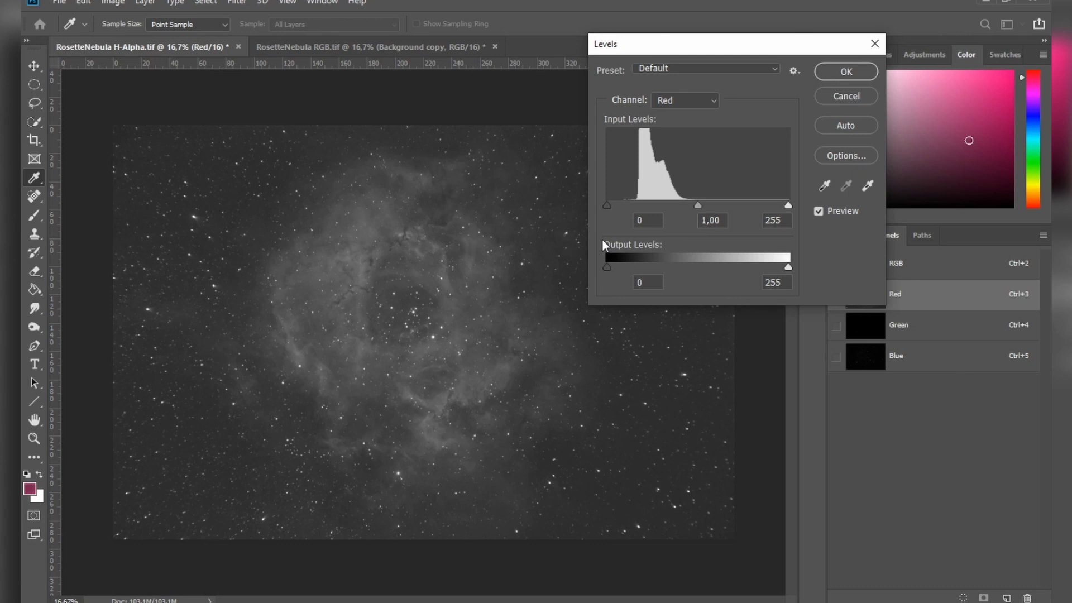
left_click_drag(608, 206, 626, 210)
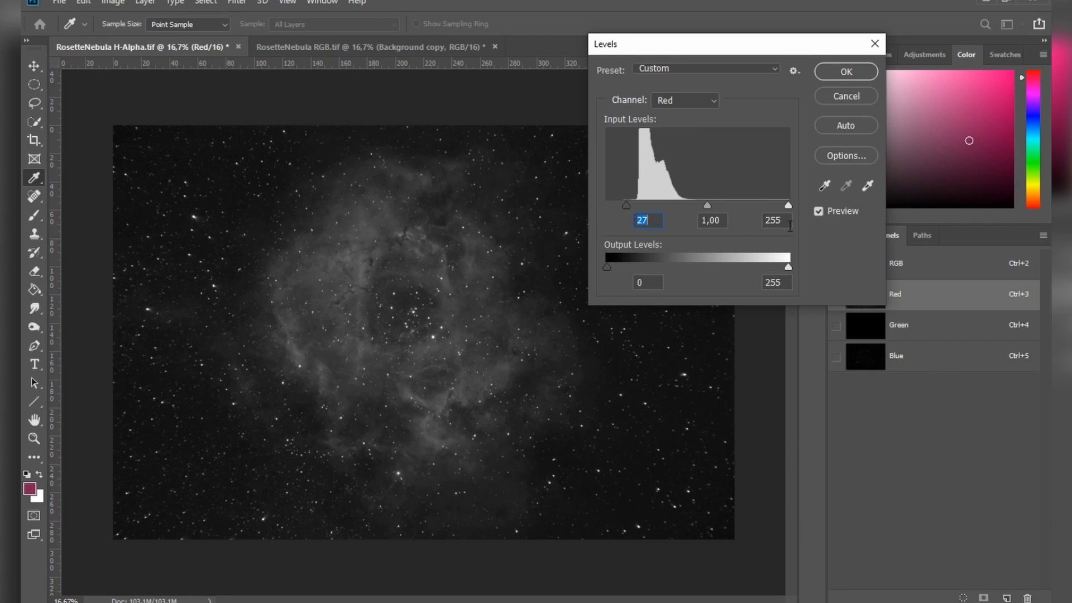
left_click_drag(790, 206, 696, 209)
left_click(819, 211)
left_click(819, 211)
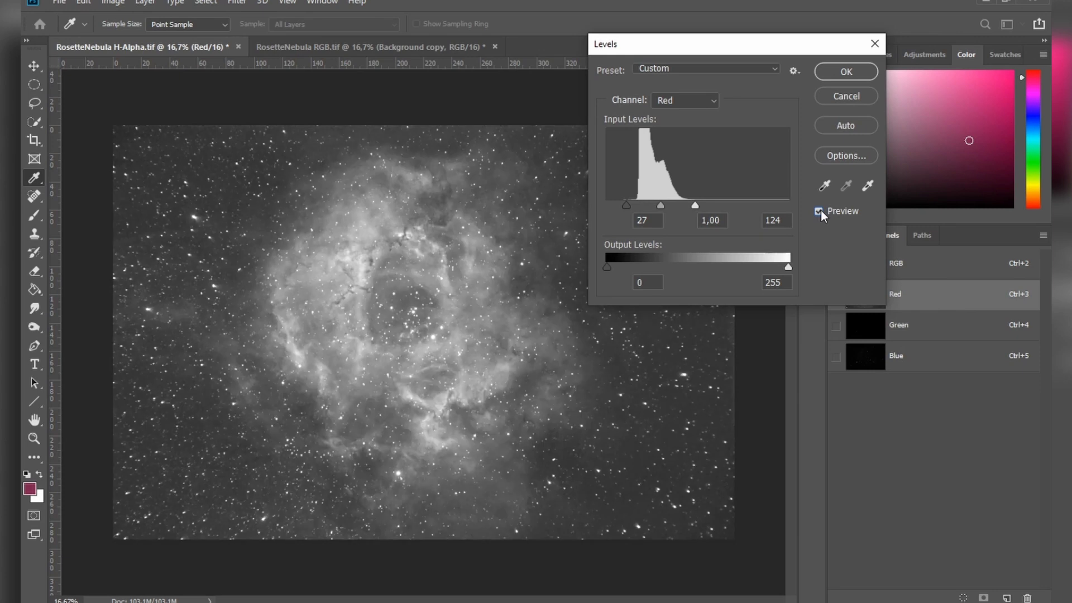
left_click(835, 70)
left_click(372, 46)
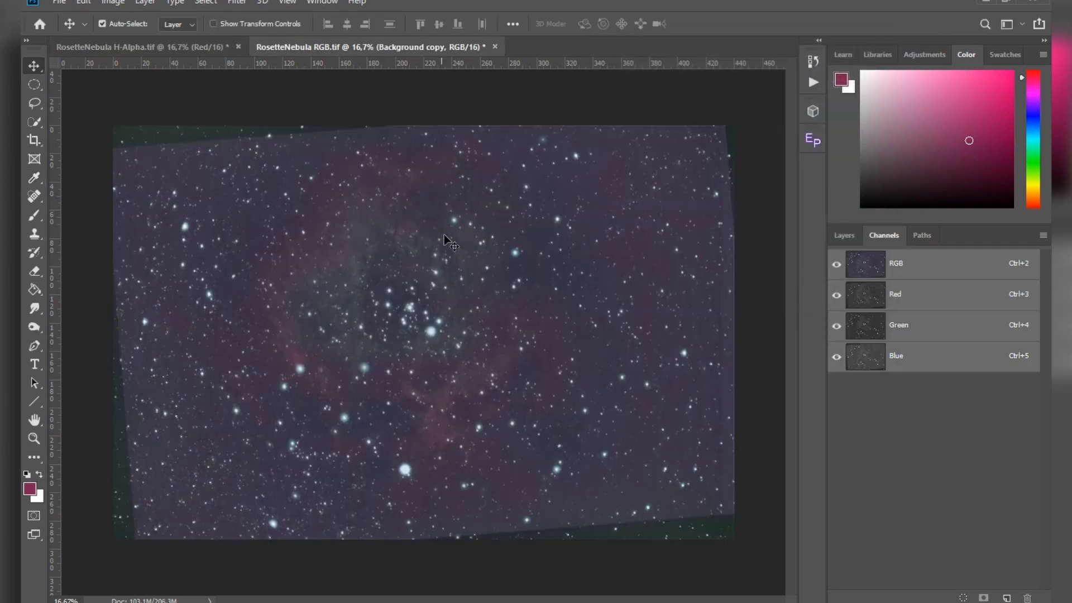
Flatten the RosetteNebula RGB image into a single Background layer.
left_click(835, 236)
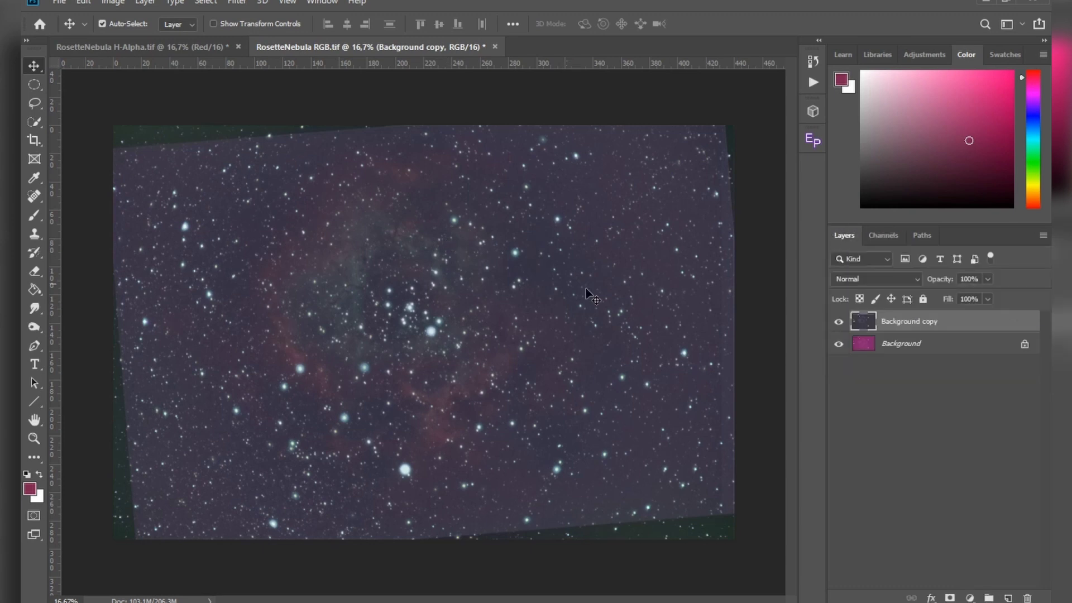
right_click(917, 346)
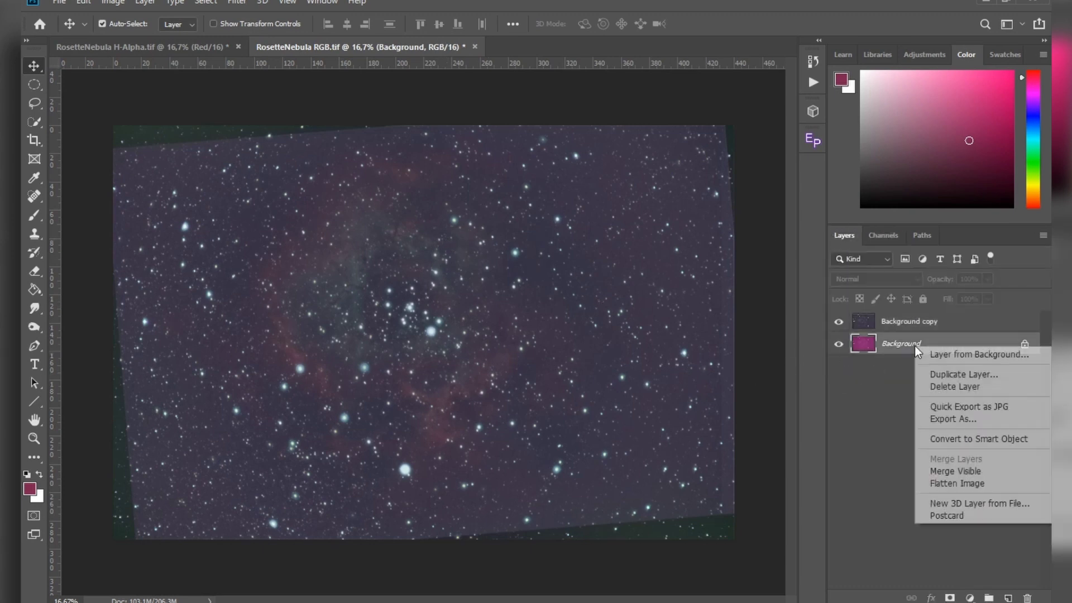
left_click(962, 483)
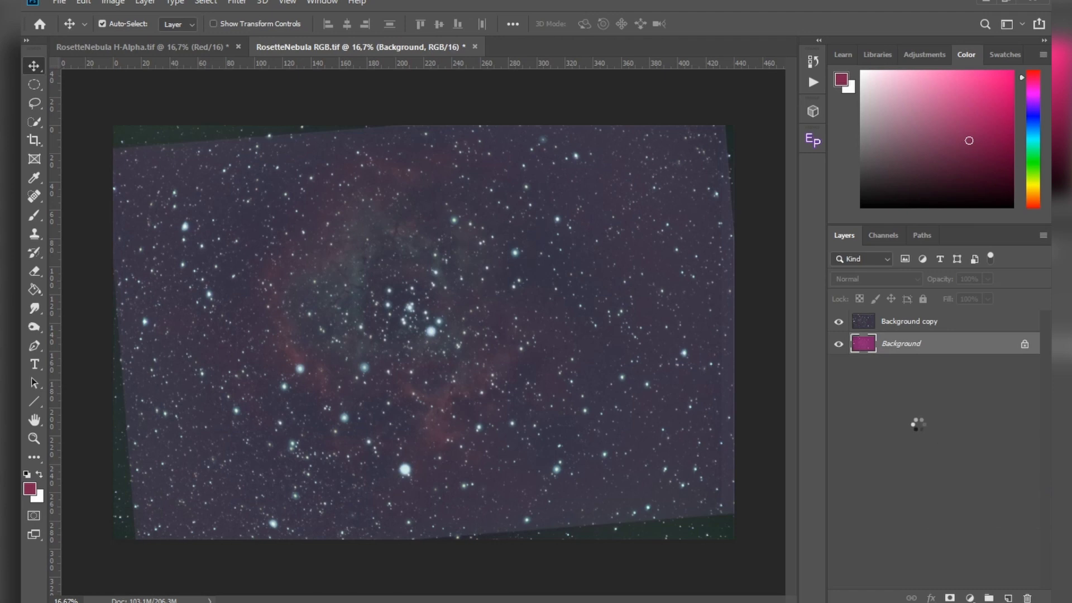
Select and copy the entire Red channel, then start a new document.
left_click(881, 237)
left_click(914, 299)
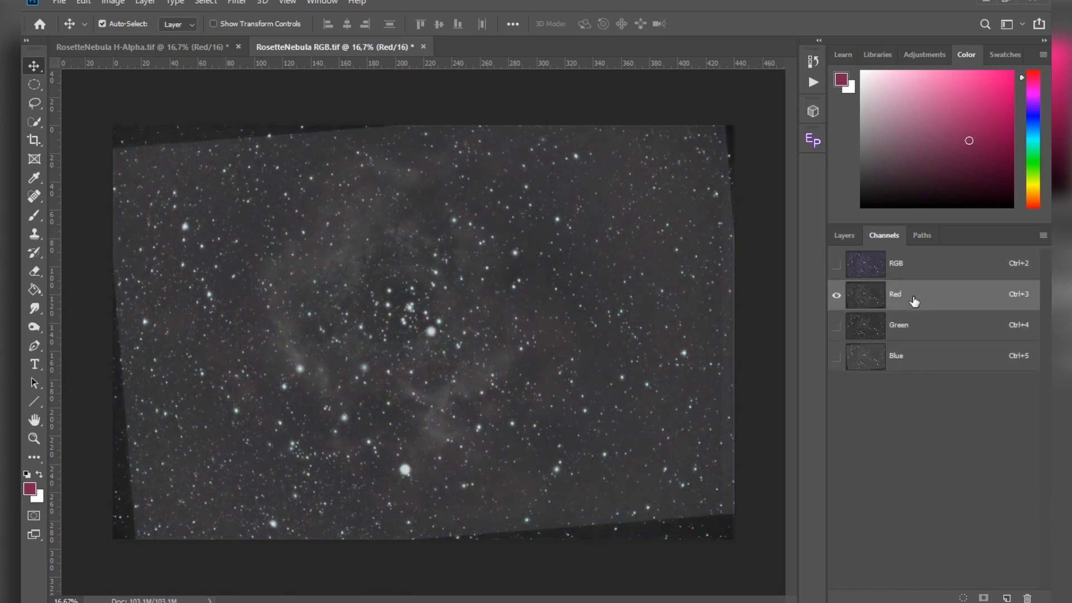
key("ctrl+a")
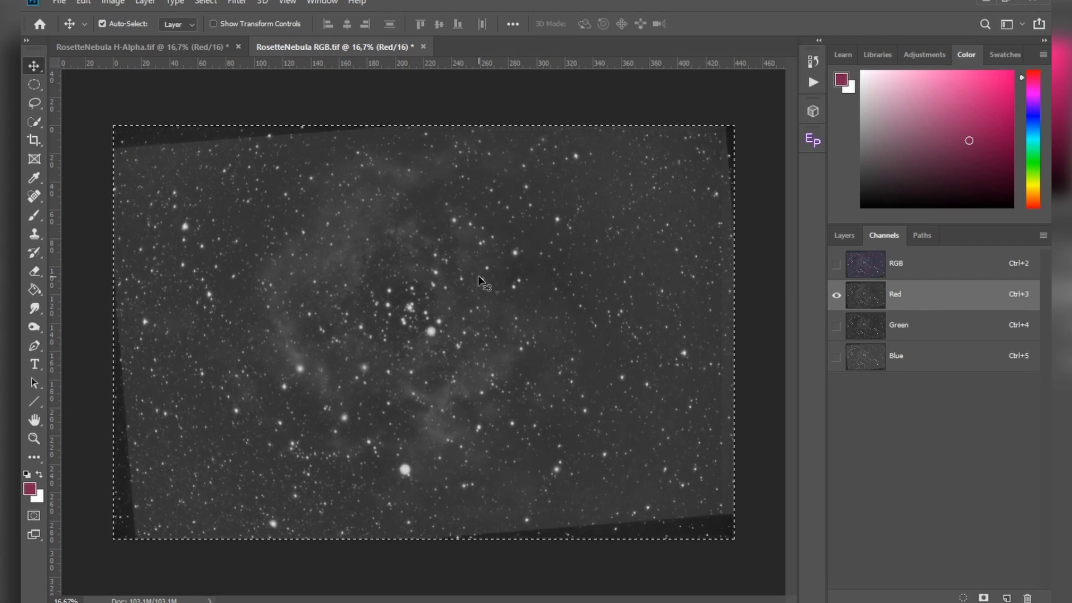
key("ctrl+c")
key("ctrl+n")
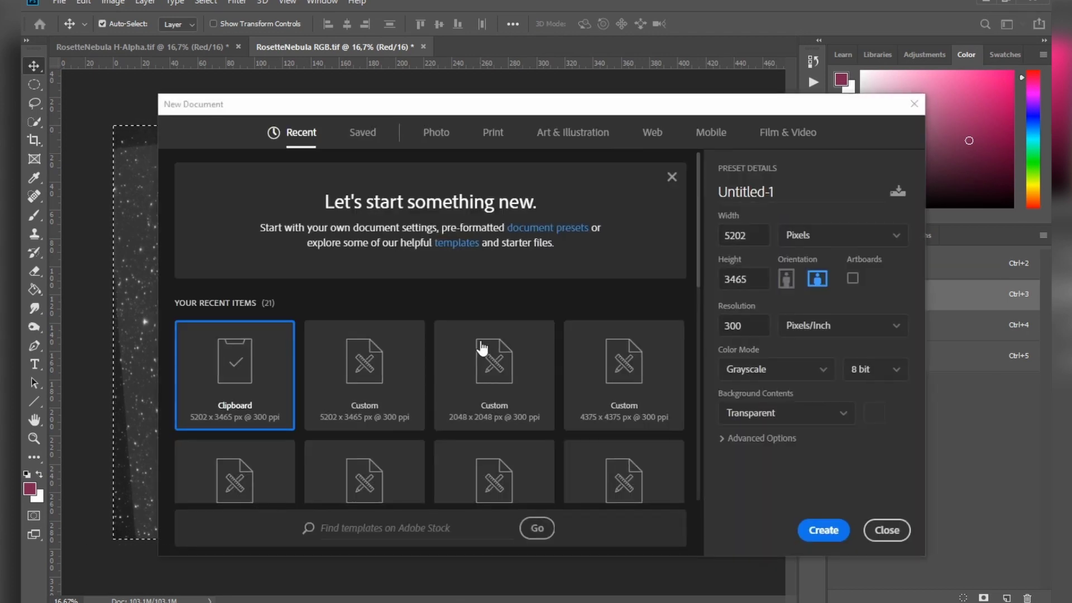
Create the new document and paste in the RGB Red channel and the whole H-alpha image as layers.
left_click(824, 529)
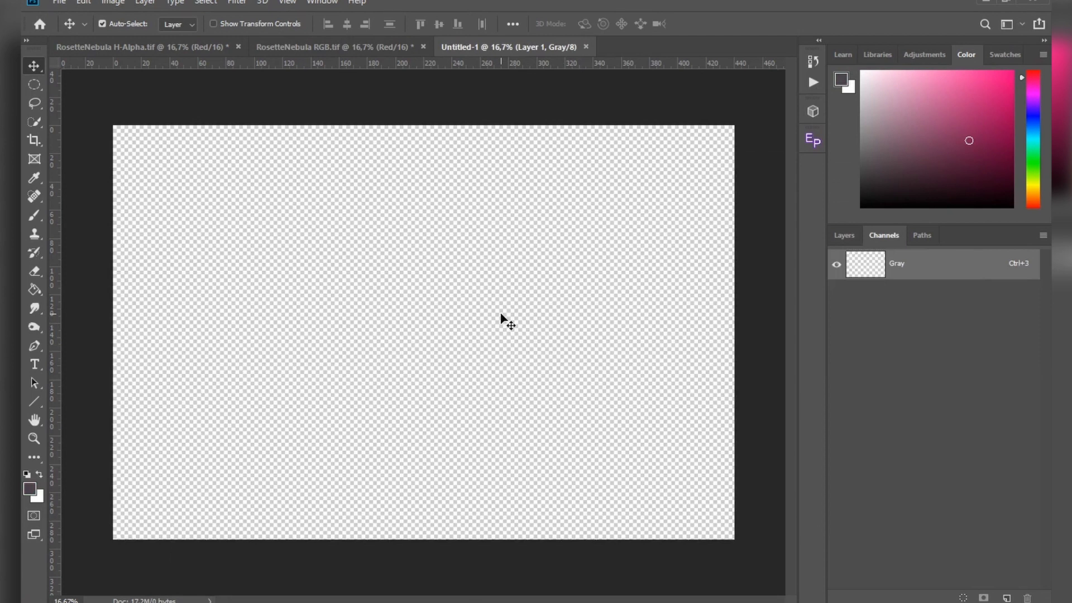
key("ctrl+v")
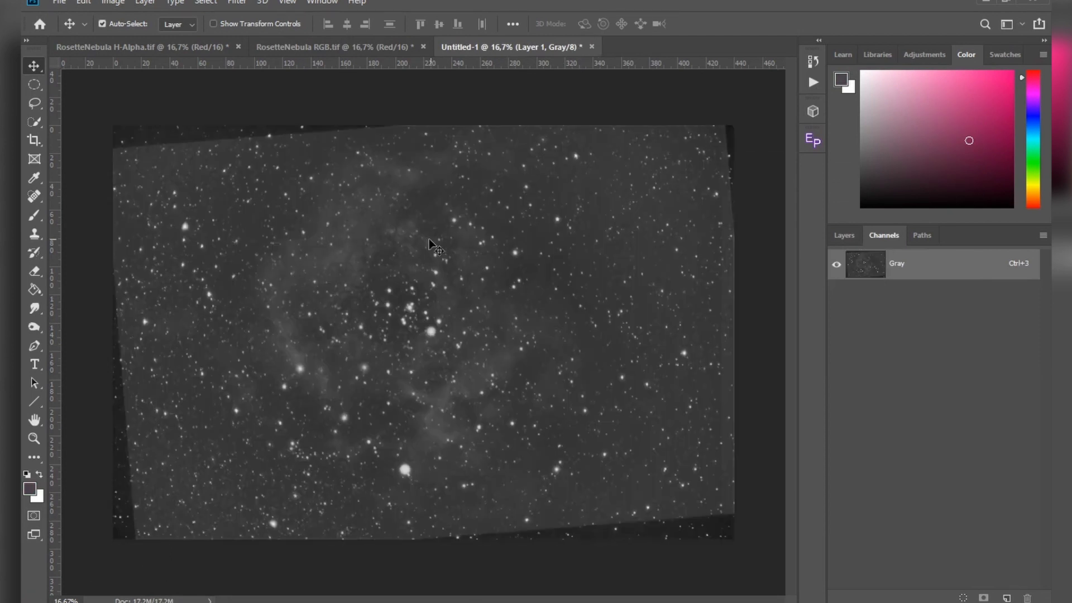
left_click(155, 46)
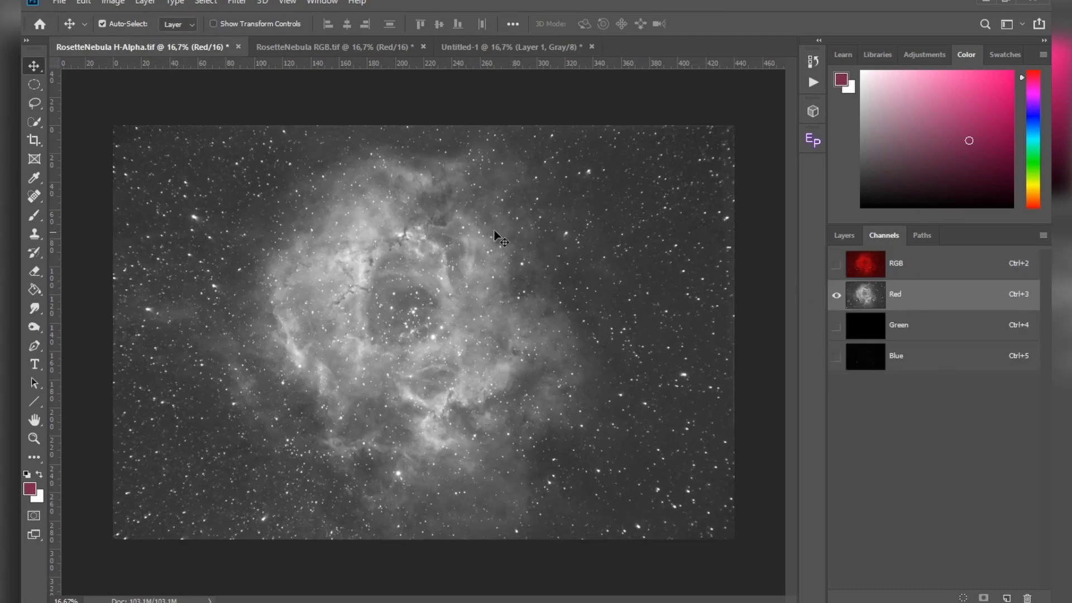
key("ctrl+a")
key("ctrl+c")
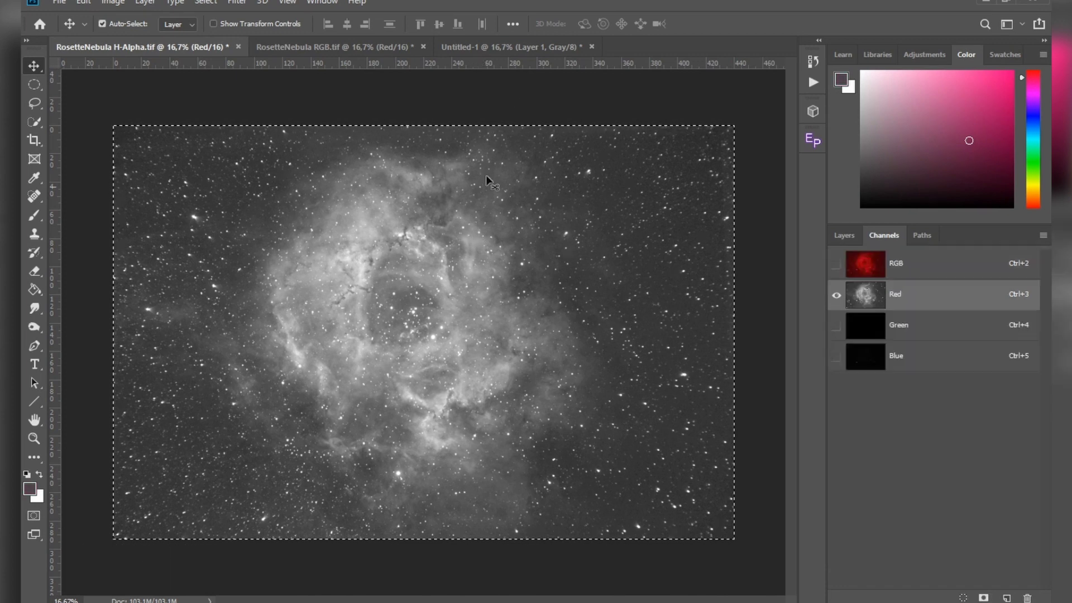
left_click(518, 53)
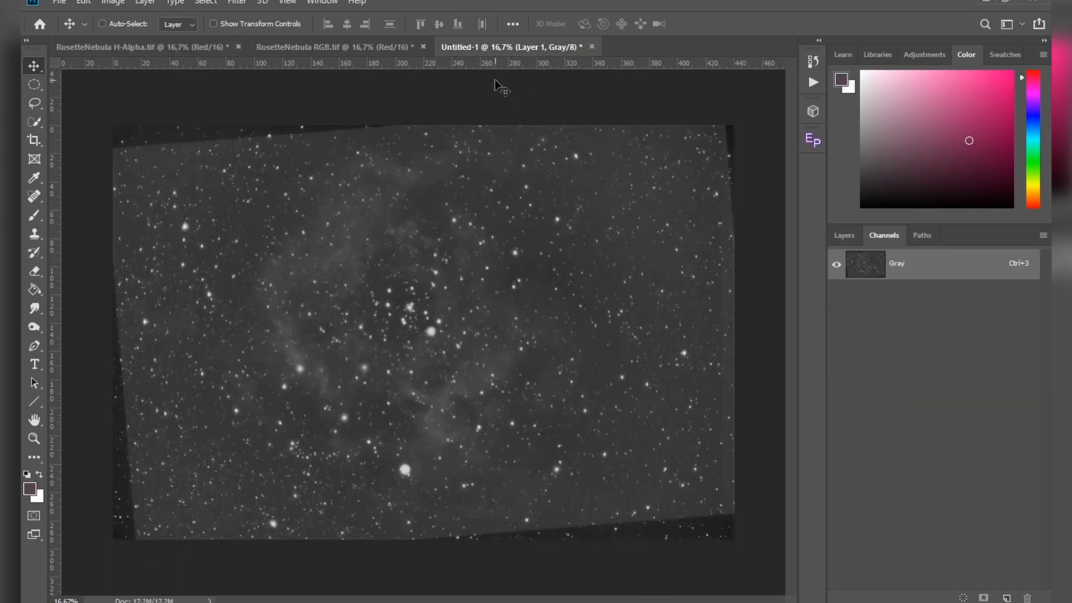
key("ctrl+v")
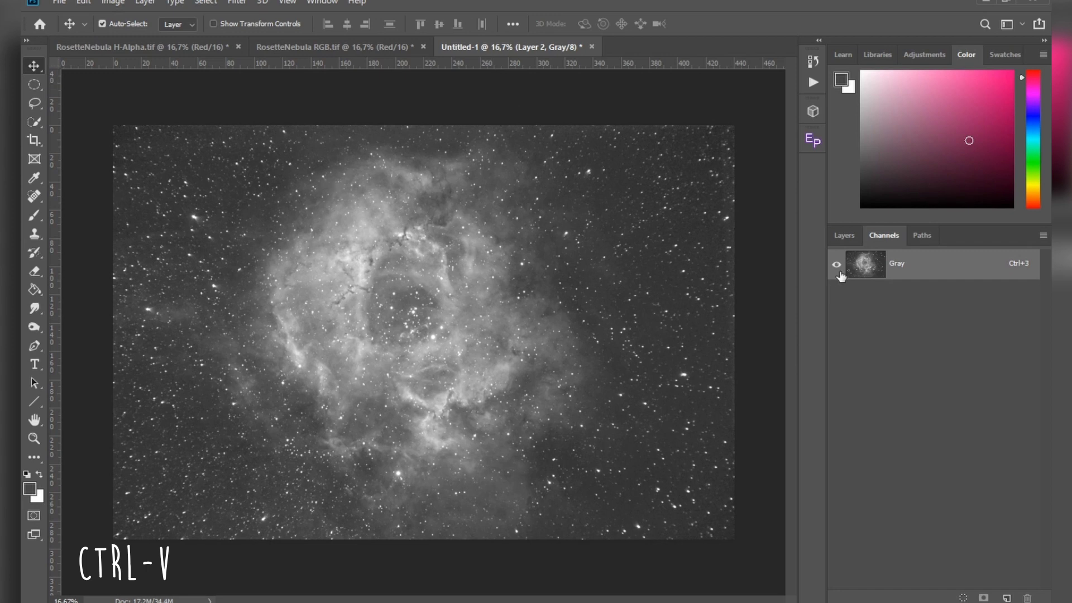
Set the H-alpha layer's opacity to 50%.
left_click(844, 235)
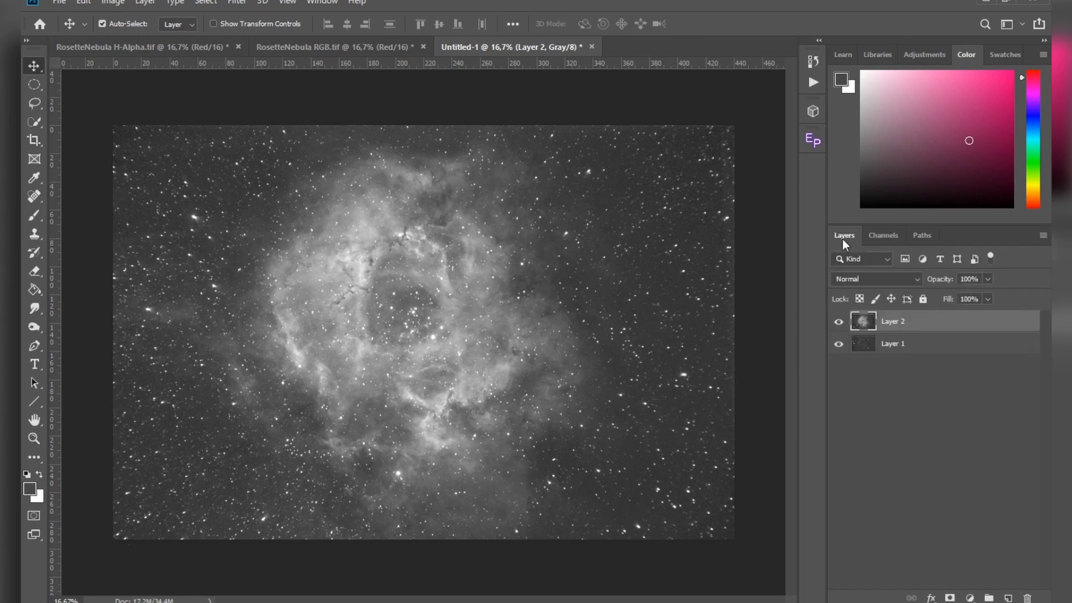
left_click(968, 279)
type("50")
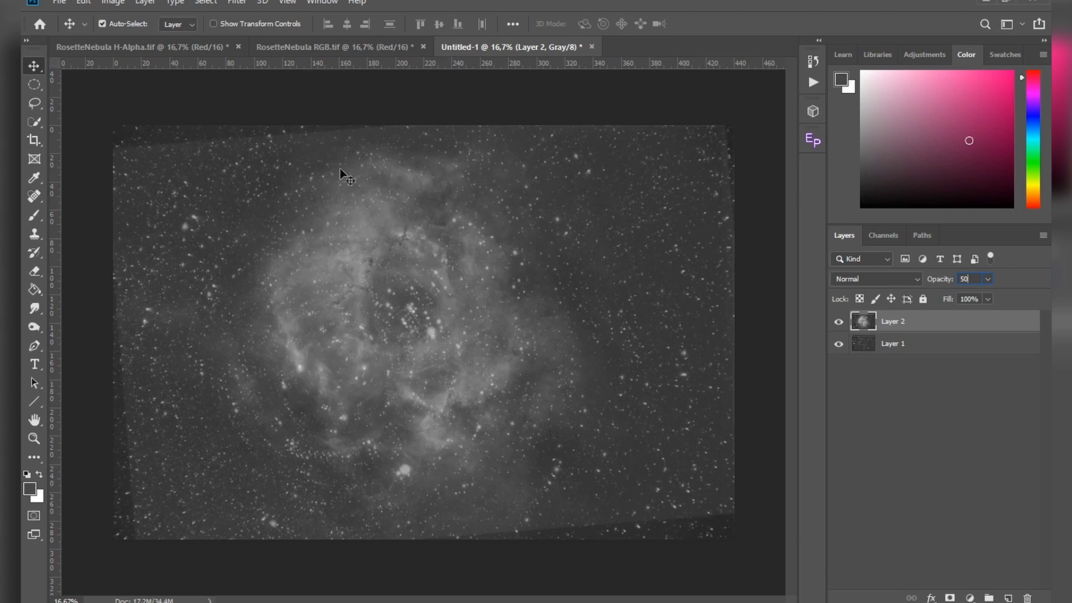
Free-transform the H-alpha layer, roughly rotating and shifting it to line up the stars.
key("Return")
key("ctrl+t")
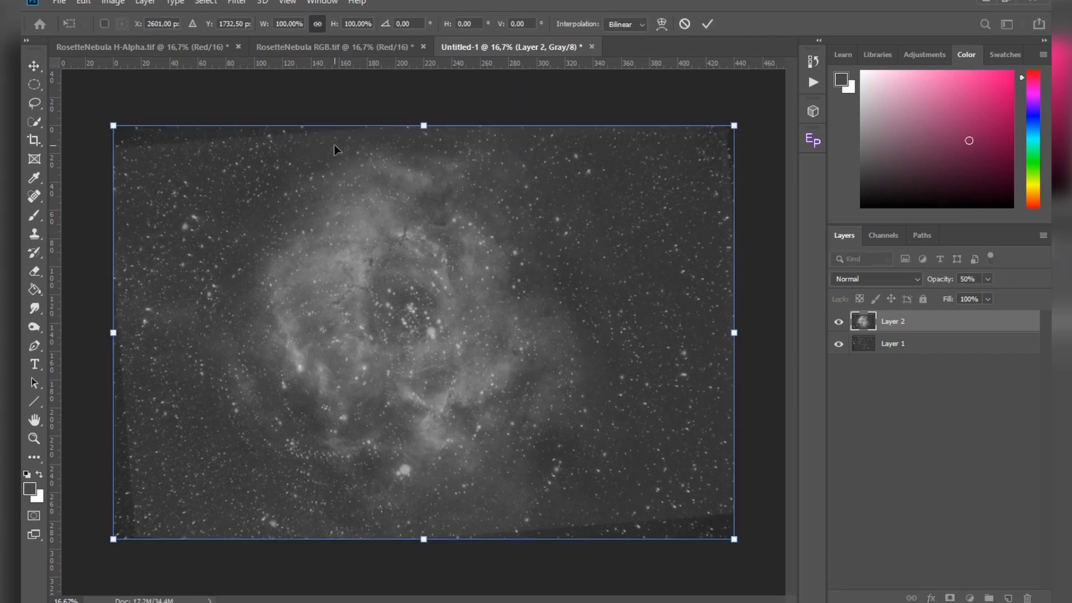
left_click_drag(138, 26, 158, 27)
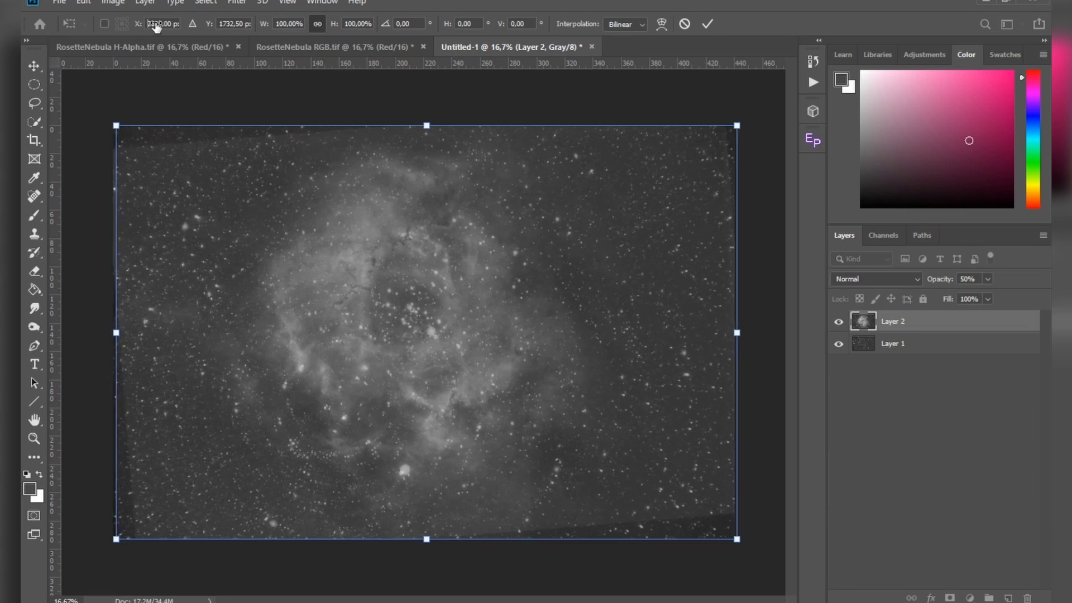
left_click_drag(387, 24, 199, 54)
left_click_drag(138, 26, 119, 30)
left_click_drag(387, 25, 463, 44)
Fine-tune the rotation to -3.60°, commit the transform, and drag Layer 1 to the trash.
scroll(579, 197, "up", 5)
left_click_drag(147, 25, 135, 30)
left_click_drag(210, 28, 215, 30)
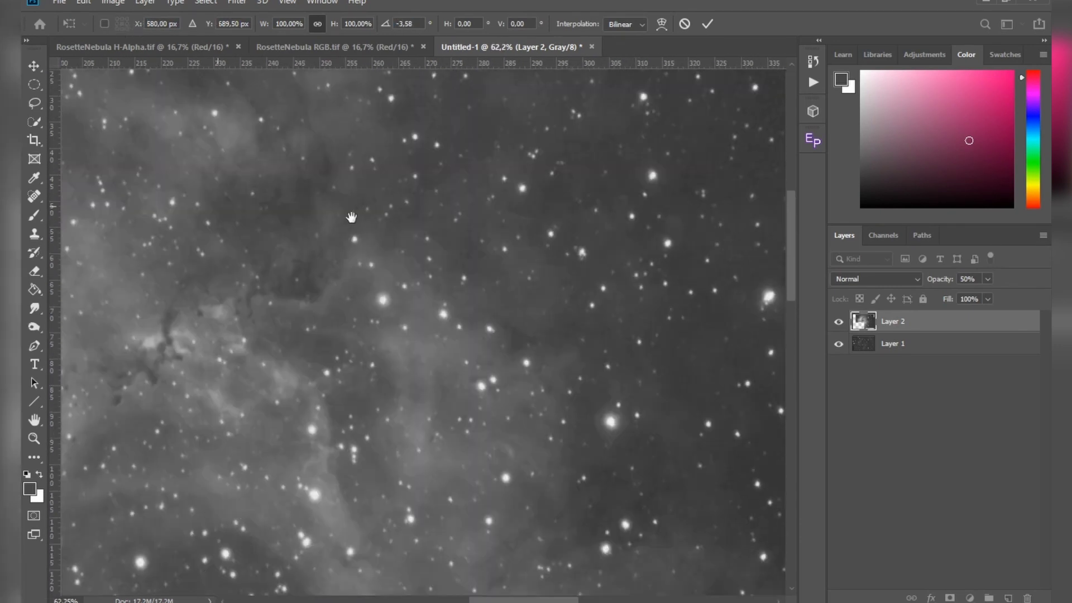
left_click_drag(384, 27, 383, 27)
scroll(342, 230, "down", 3)
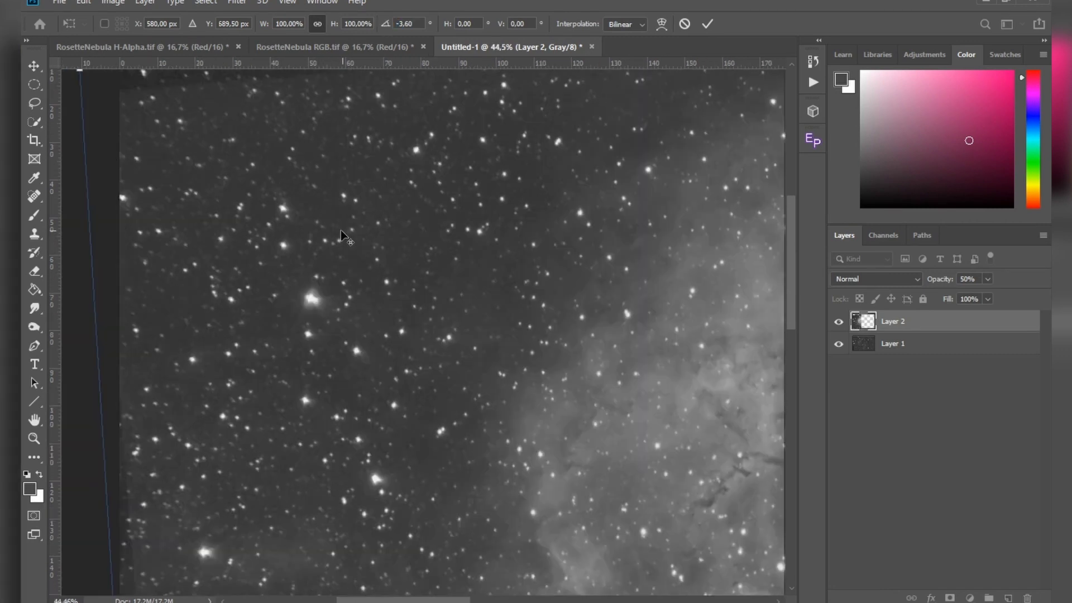
scroll(339, 236, "down", 2)
scroll(339, 237, "down", 4)
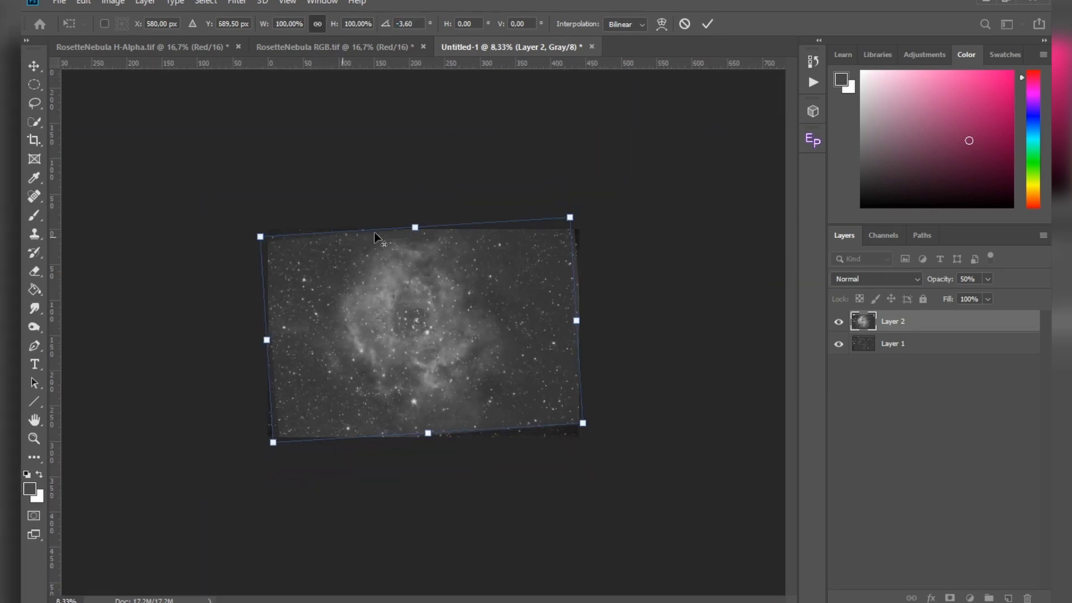
scroll(402, 245, "up", 2)
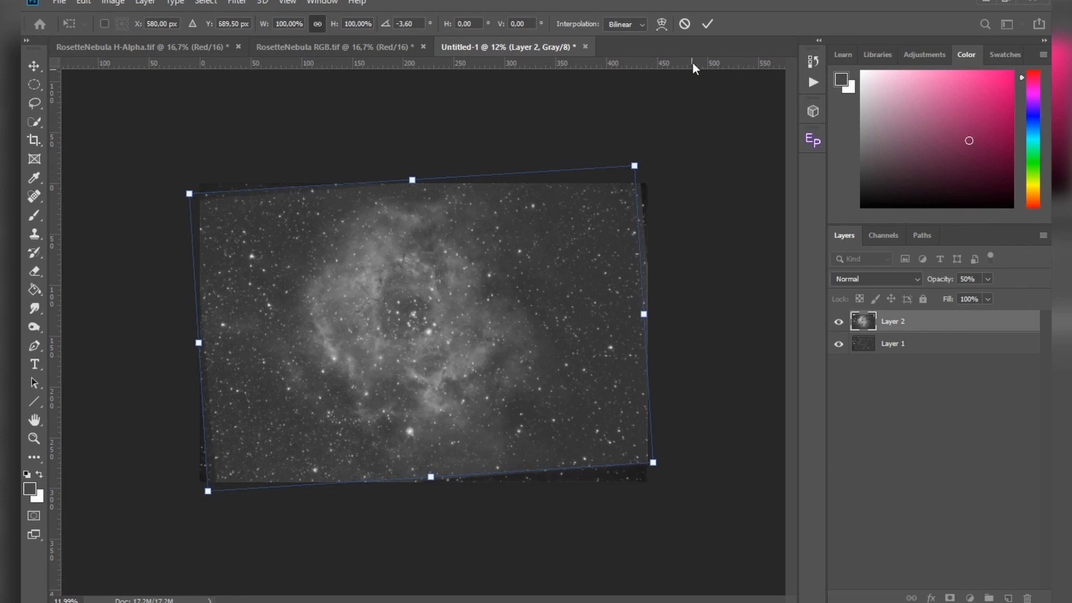
left_click(708, 24)
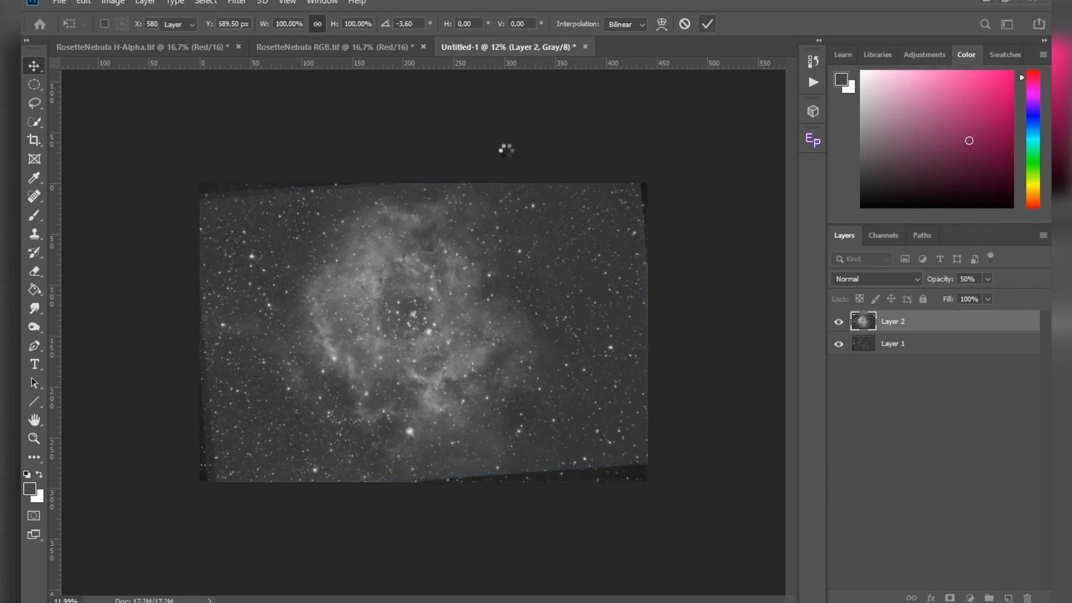
left_click_drag(894, 346, 1027, 598)
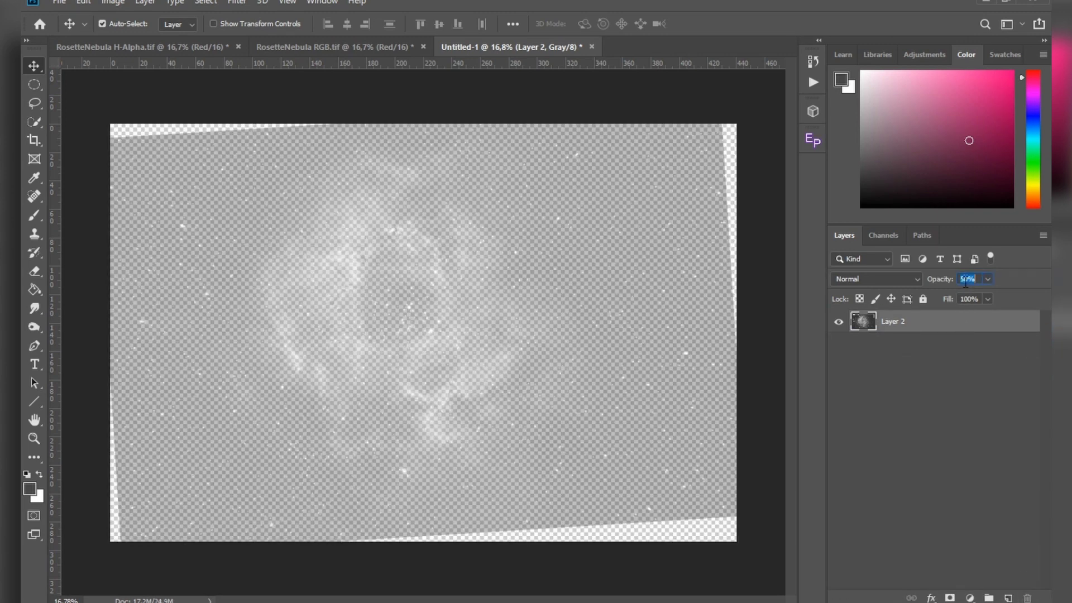
Set Layer 2's opacity to 100% and copy the entire canvas.
type("100")
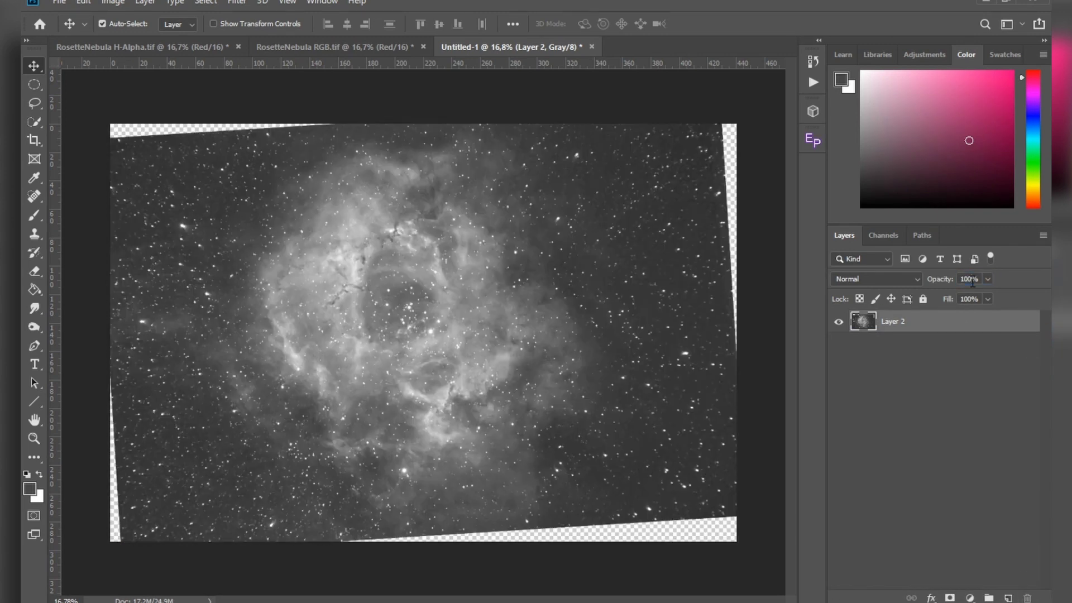
key("ctrl+a")
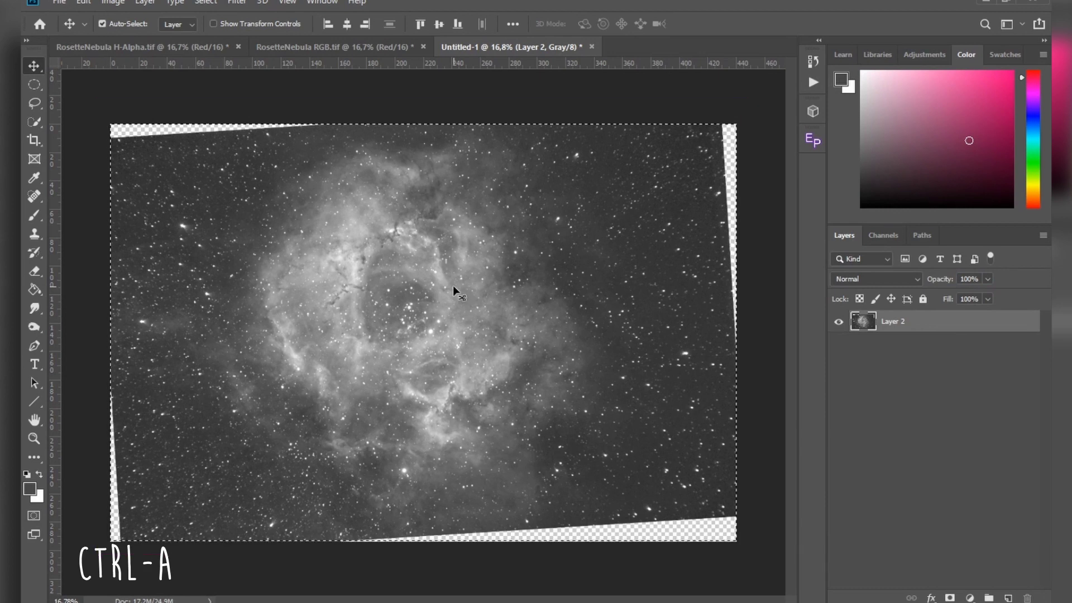
key("ctrl+c")
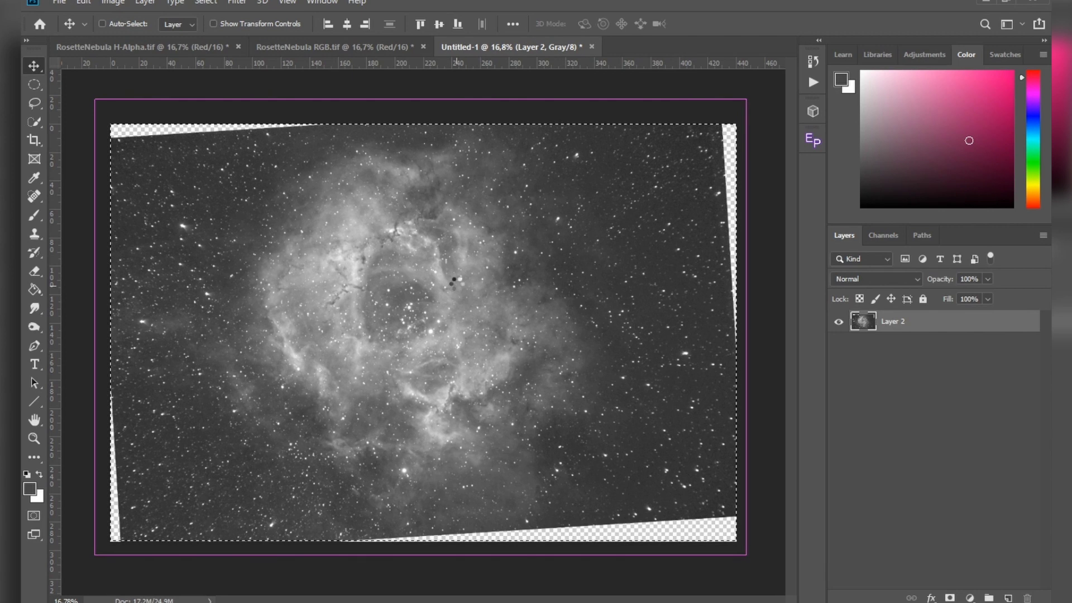
Paste the aligned H-alpha data into the Red channel of the RosetteNebula RGB image.
left_click(337, 50)
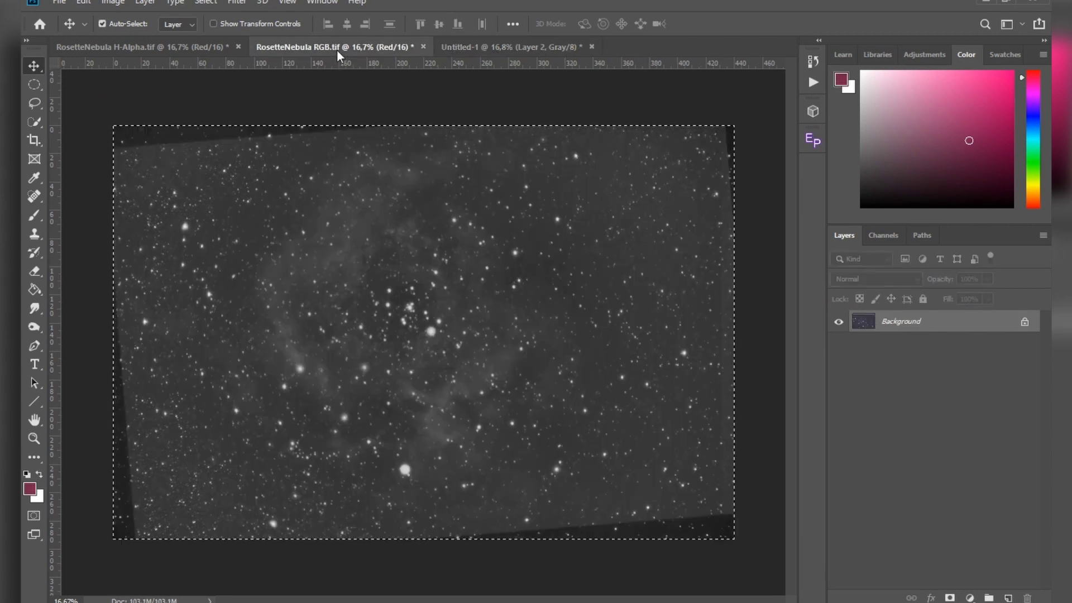
left_click(886, 235)
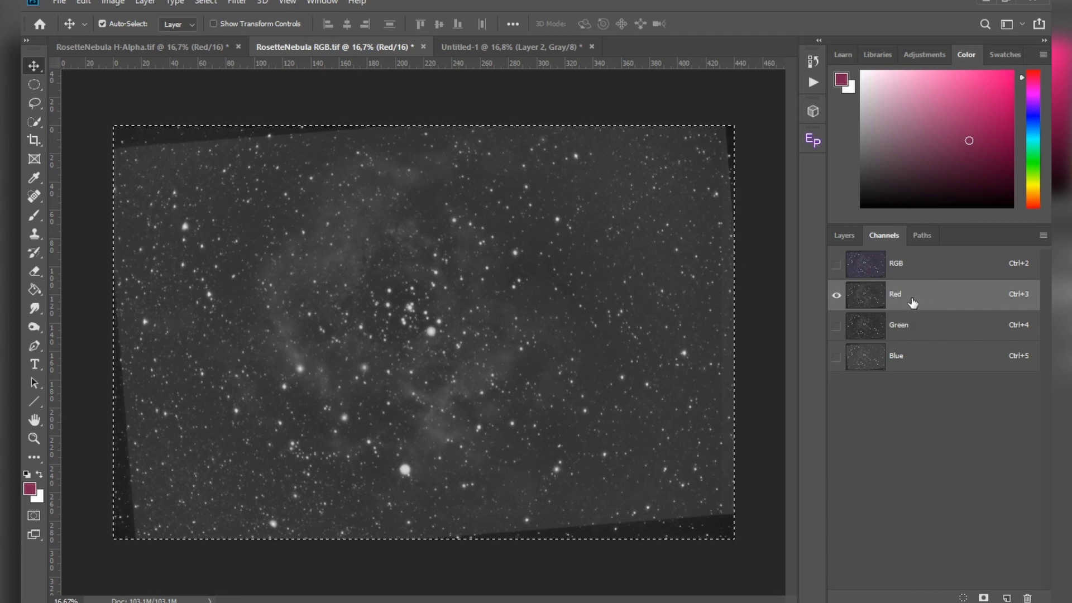
key("ctrl+v")
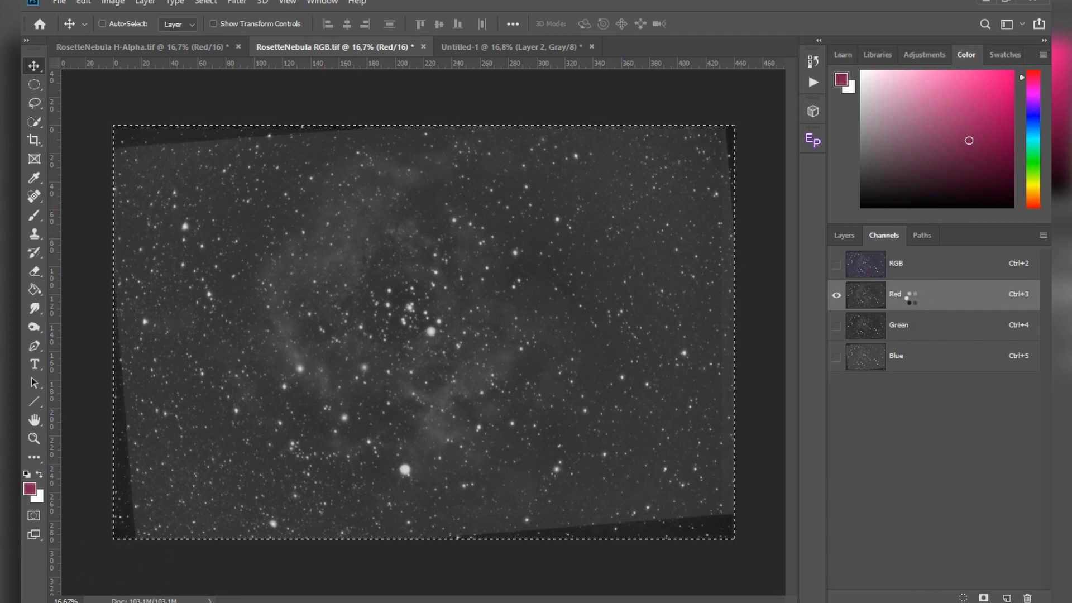
View the full-colour composite, then undo the Red channel paste.
left_click(836, 264)
key("ctrl+d")
left_click(841, 236)
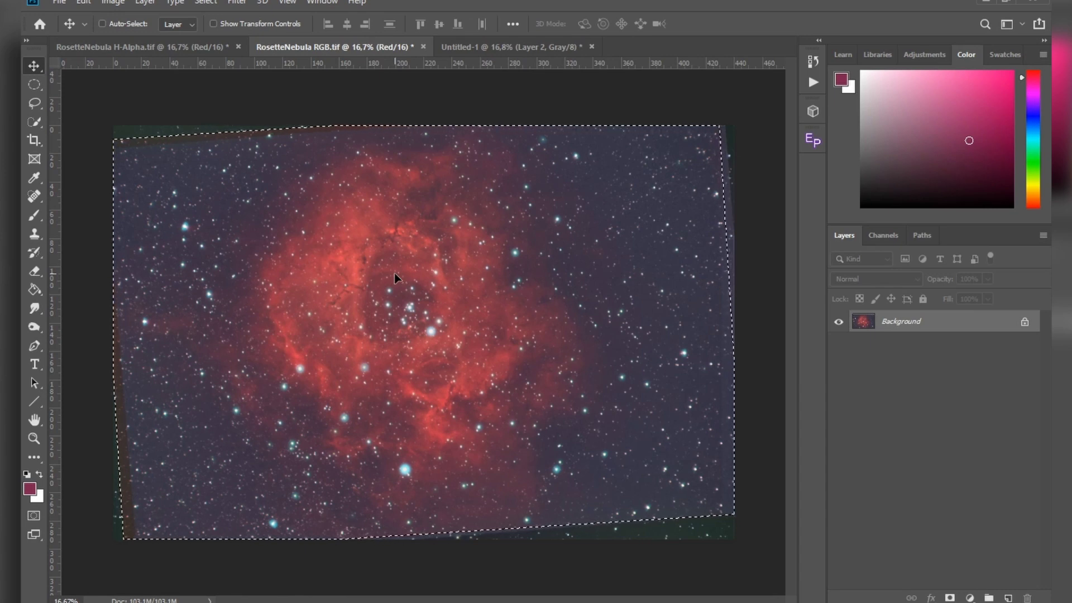
key("ctrl+z")
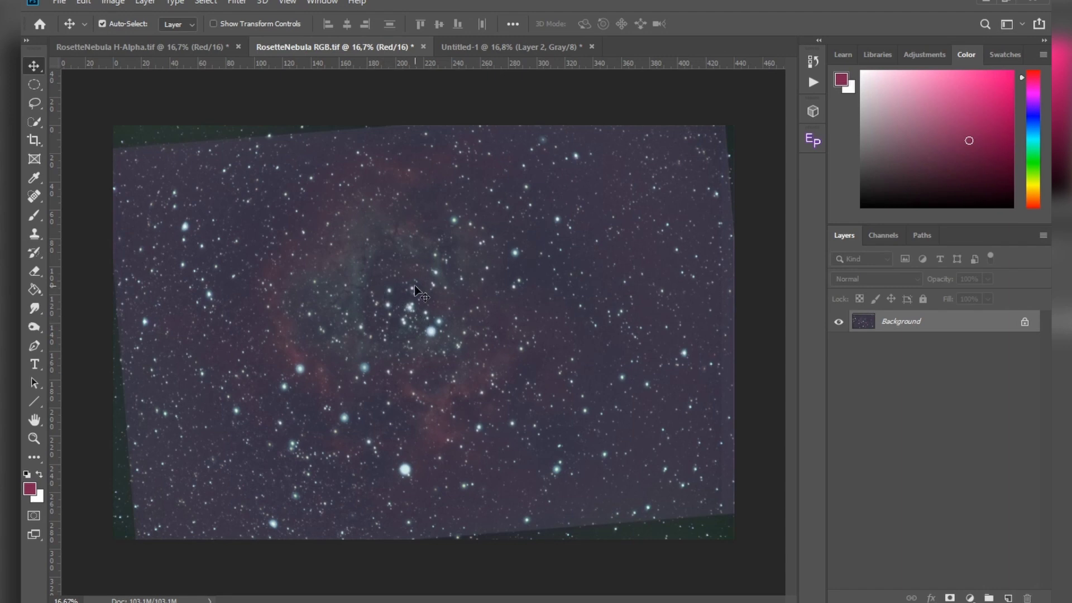
Convert RosetteNebula RGB.tif to Lab Color mode and list its Lightness, a and b channels.
left_click(113, 2)
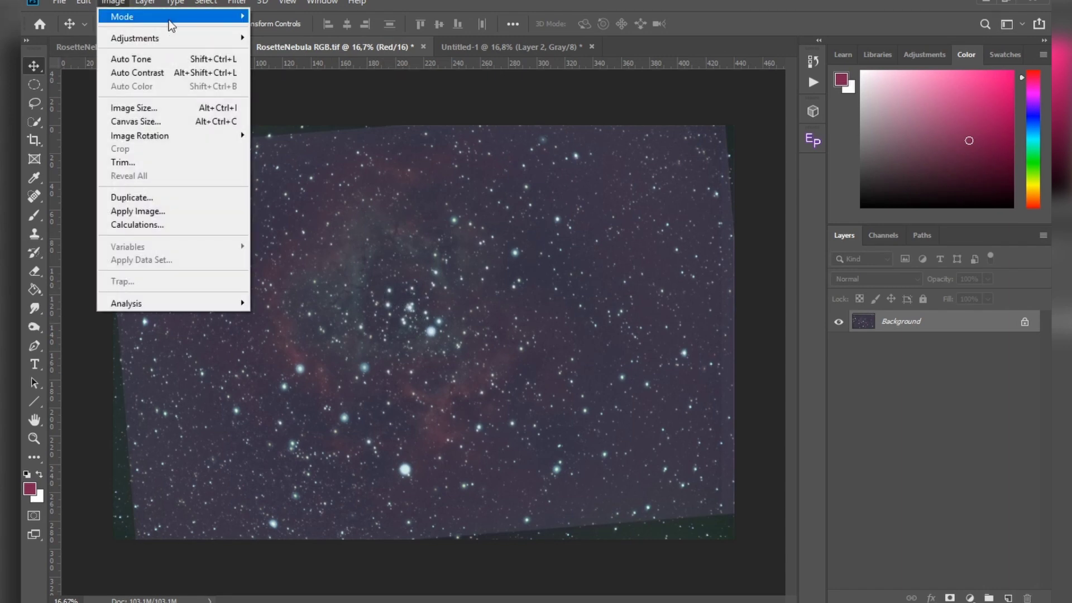
mouse_move(217, 18)
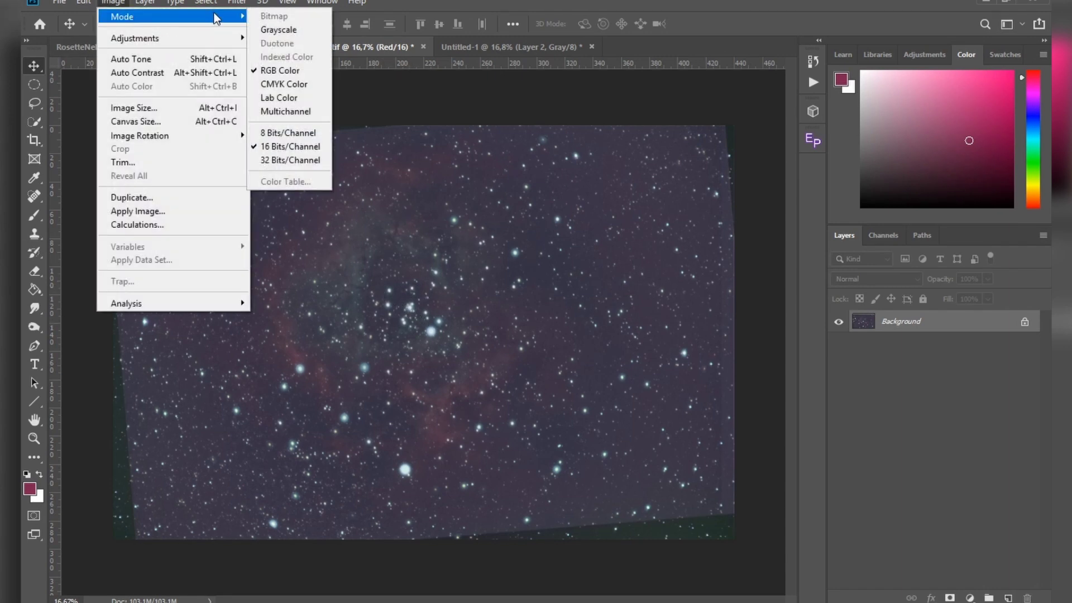
left_click(297, 97)
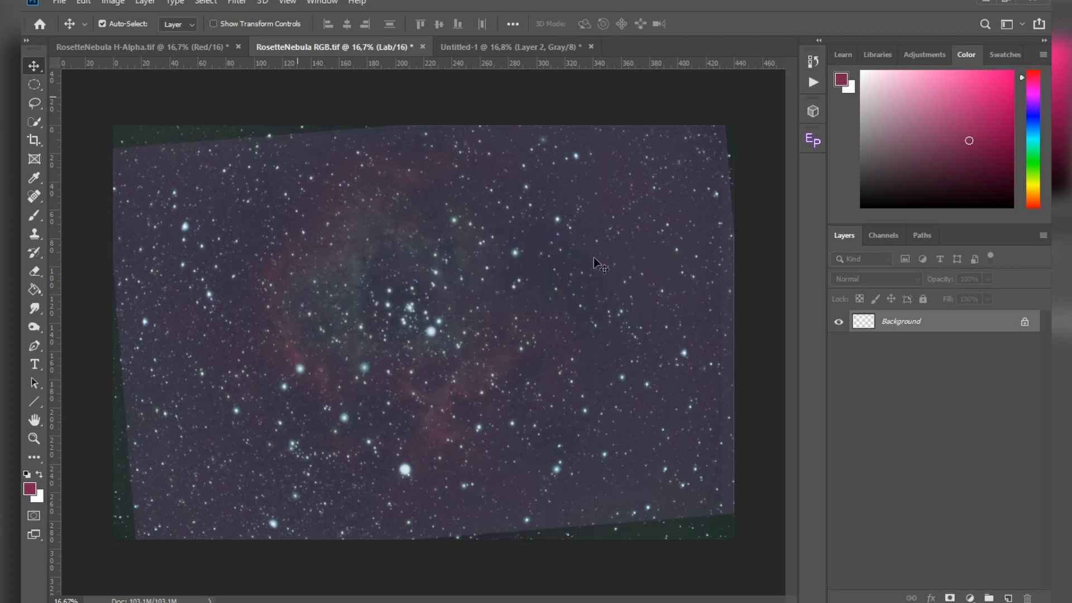
left_click(884, 234)
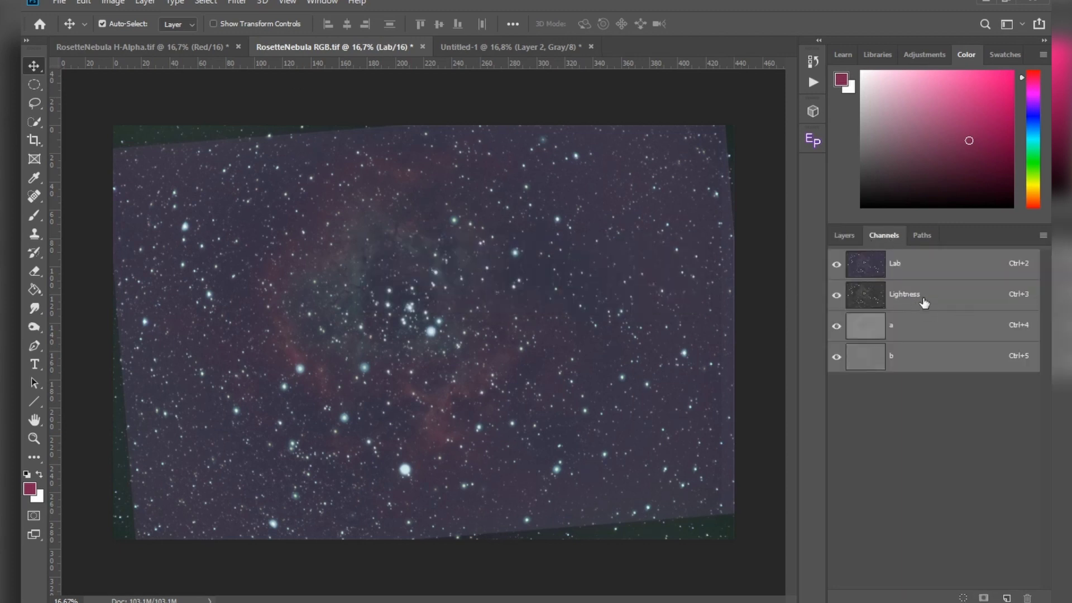
Copy the whole aligned H-alpha image from Untitled-1, then return to the Lab nebula image.
left_click(510, 44)
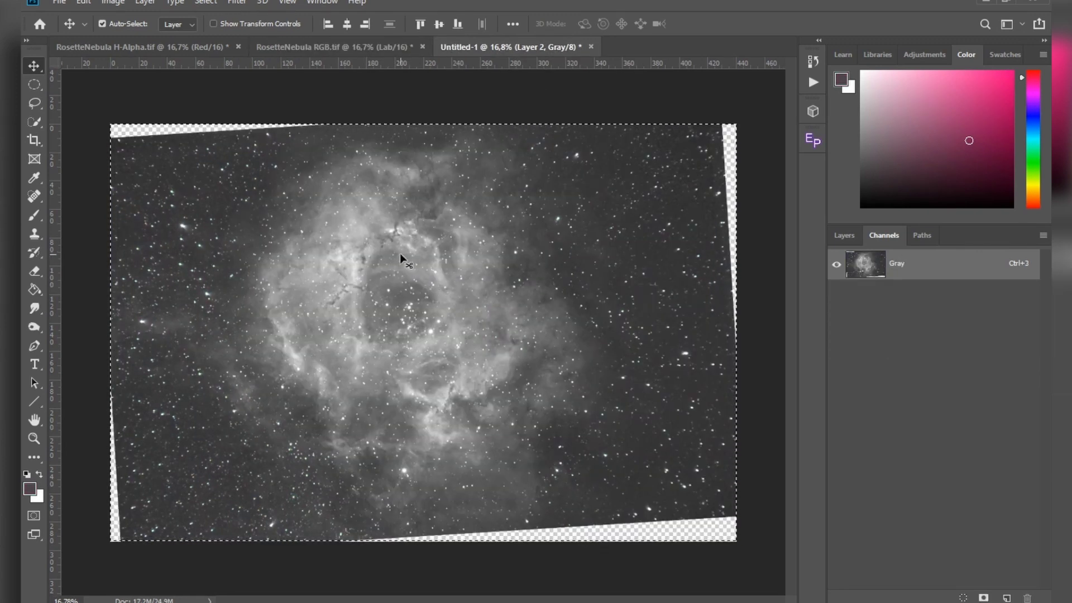
key("ctrl+c")
left_click(84, 3)
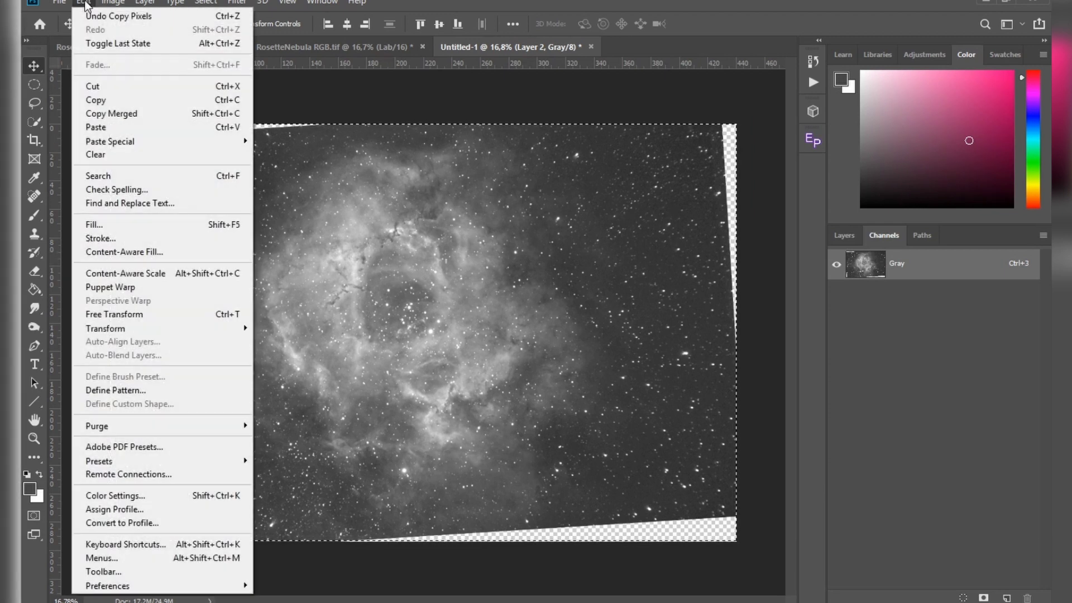
left_click(106, 101)
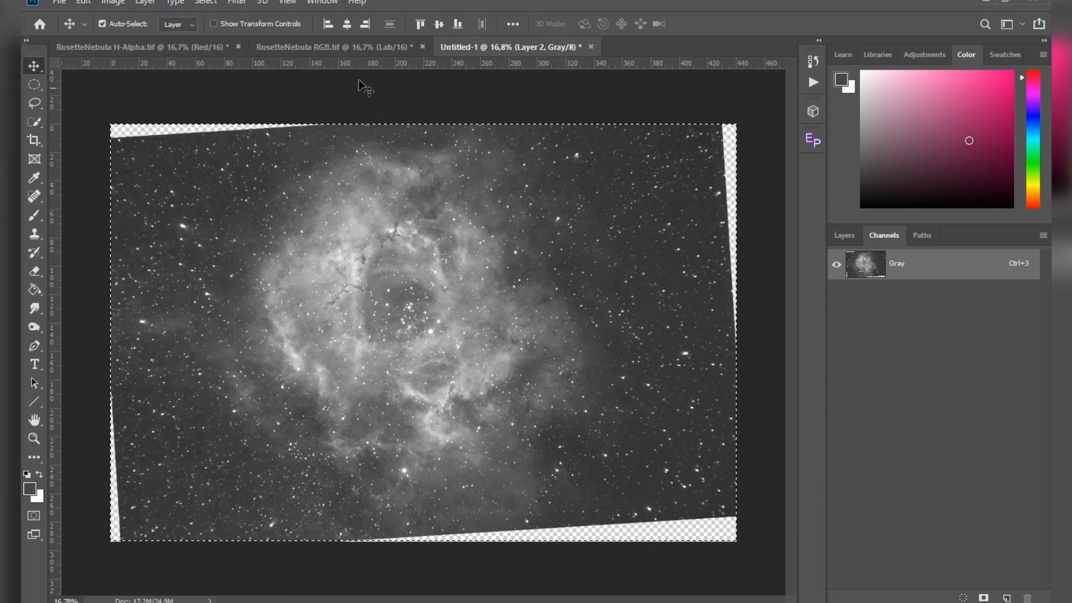
left_click(354, 47)
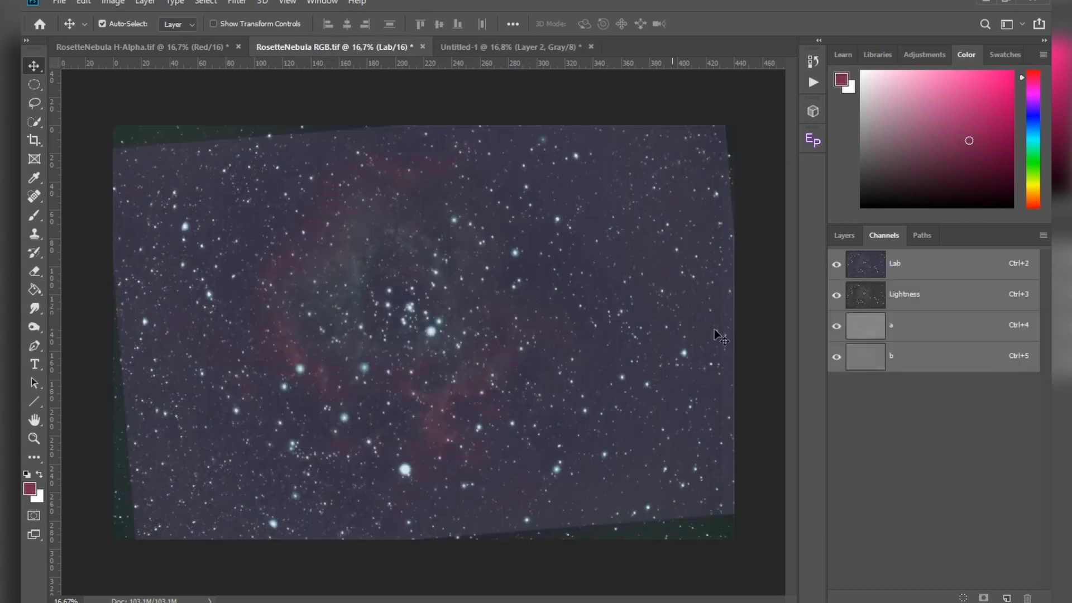
Paste the H-alpha data into the Lightness channel and view the full Lab colour composite.
left_click(919, 296)
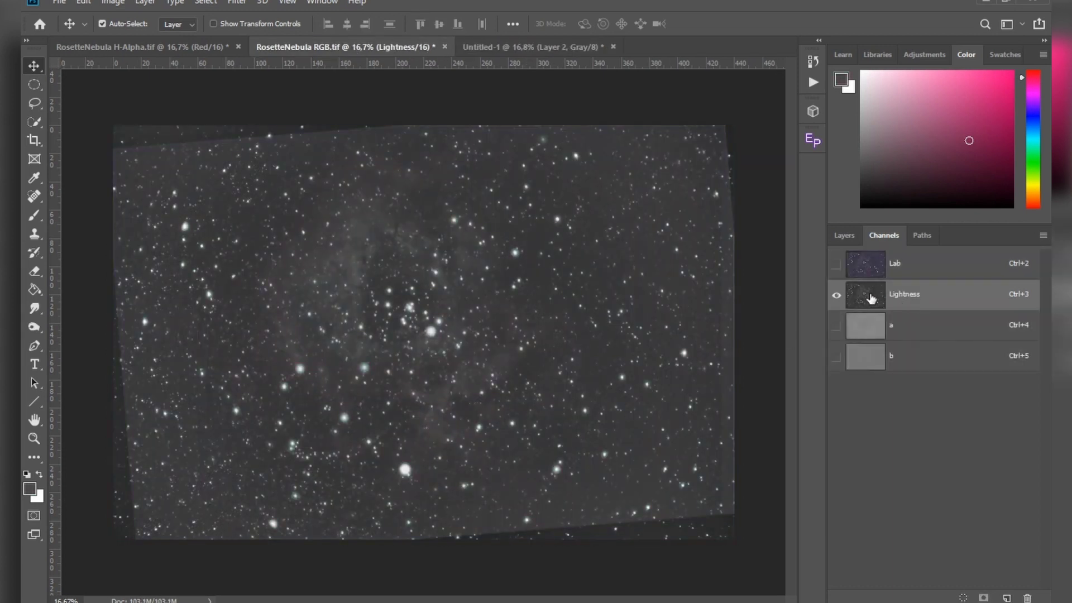
key("ctrl+v")
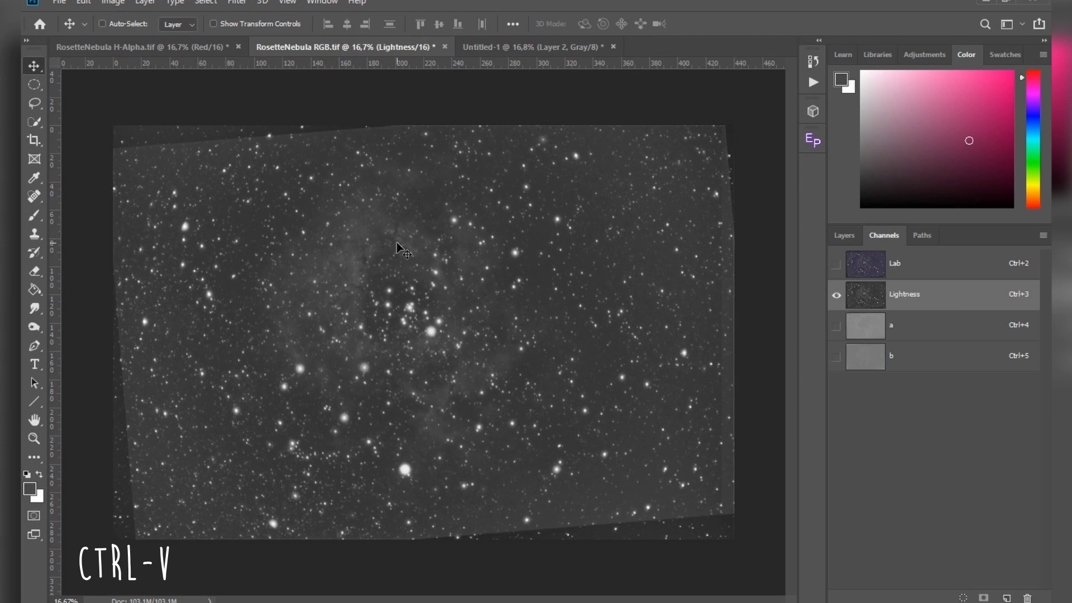
key("ctrl+v")
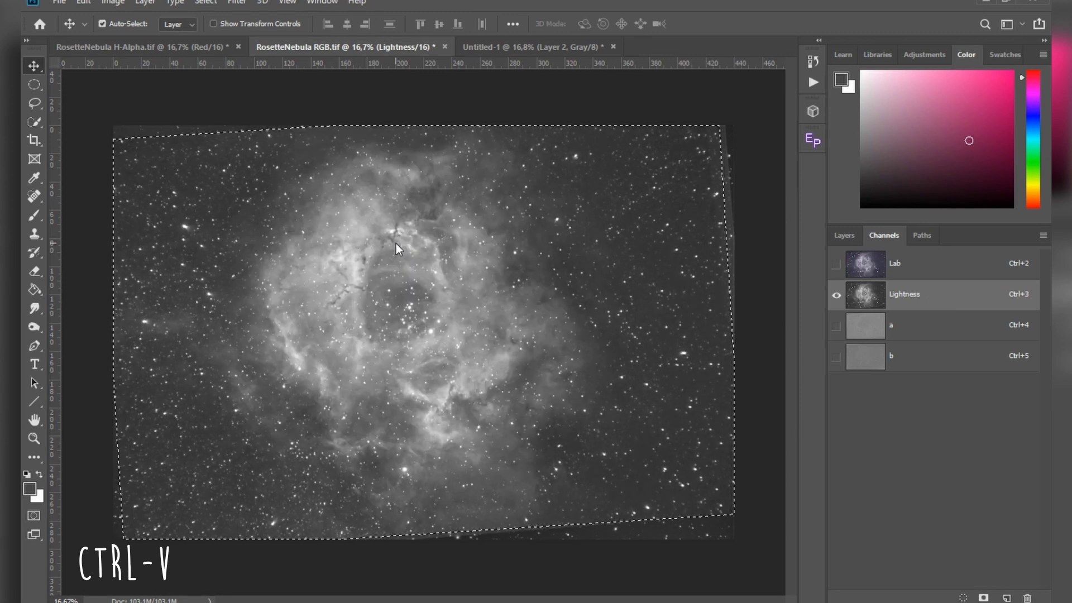
left_click(837, 265)
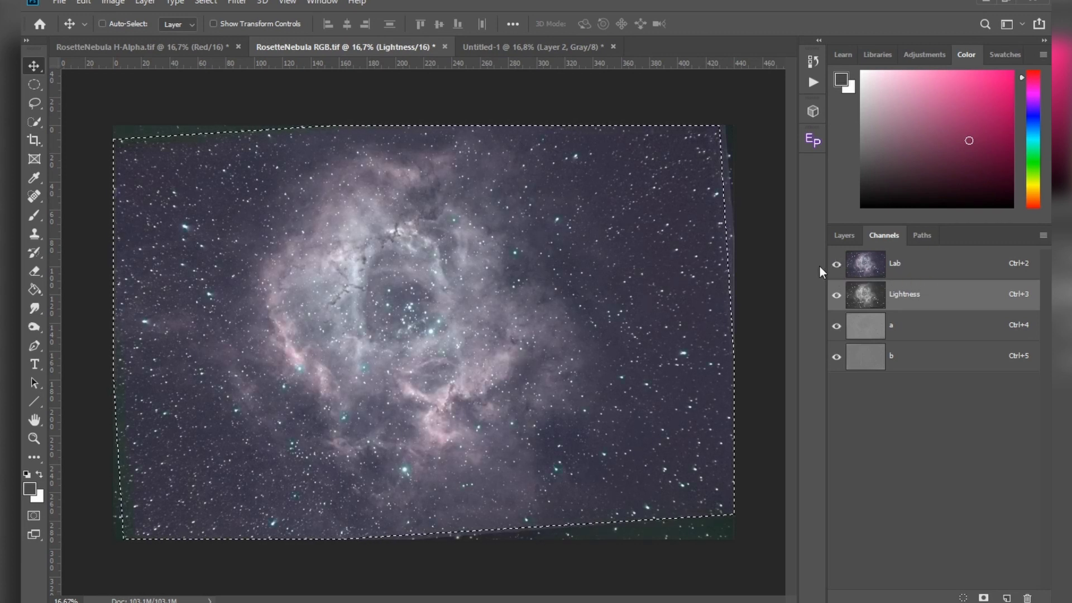
left_click(844, 235)
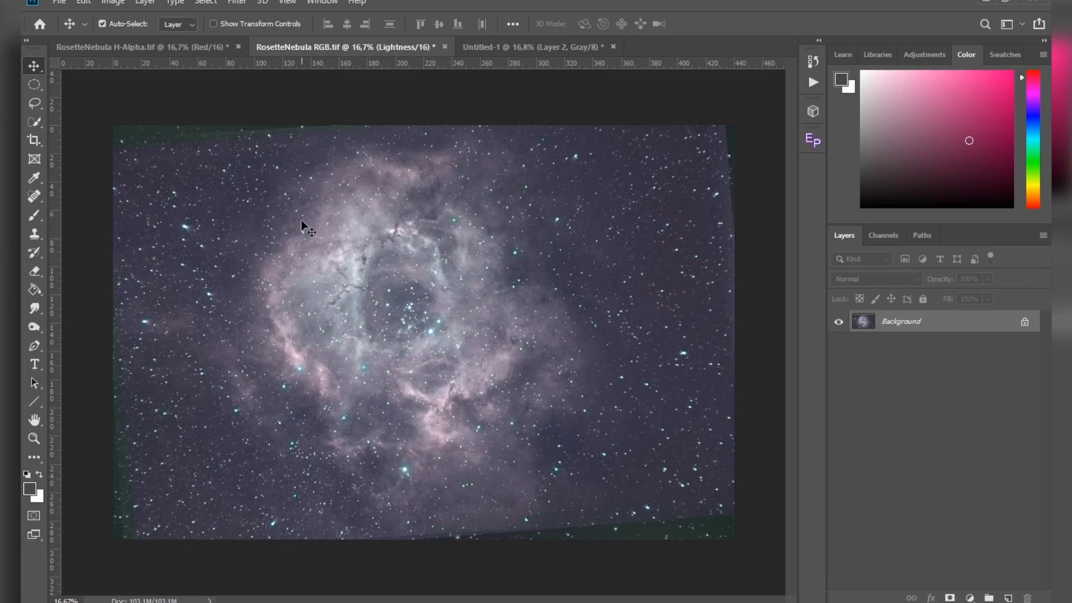
Convert the Lab RosetteNebula RGB.tif image back to RGB Color mode via Image > Mode.
left_click(110, 2)
mouse_move(244, 23)
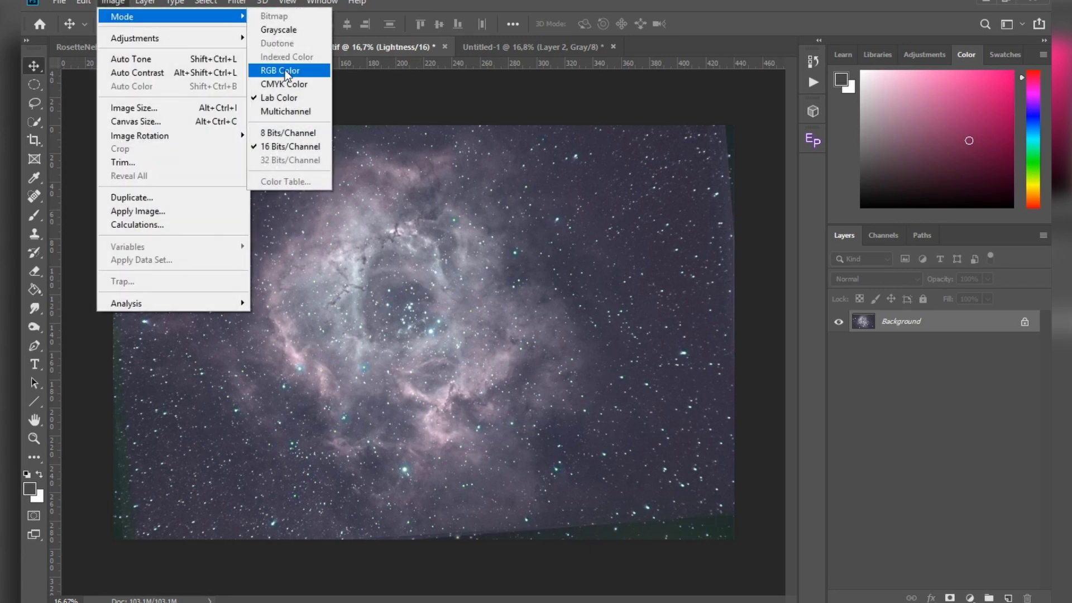
left_click(291, 73)
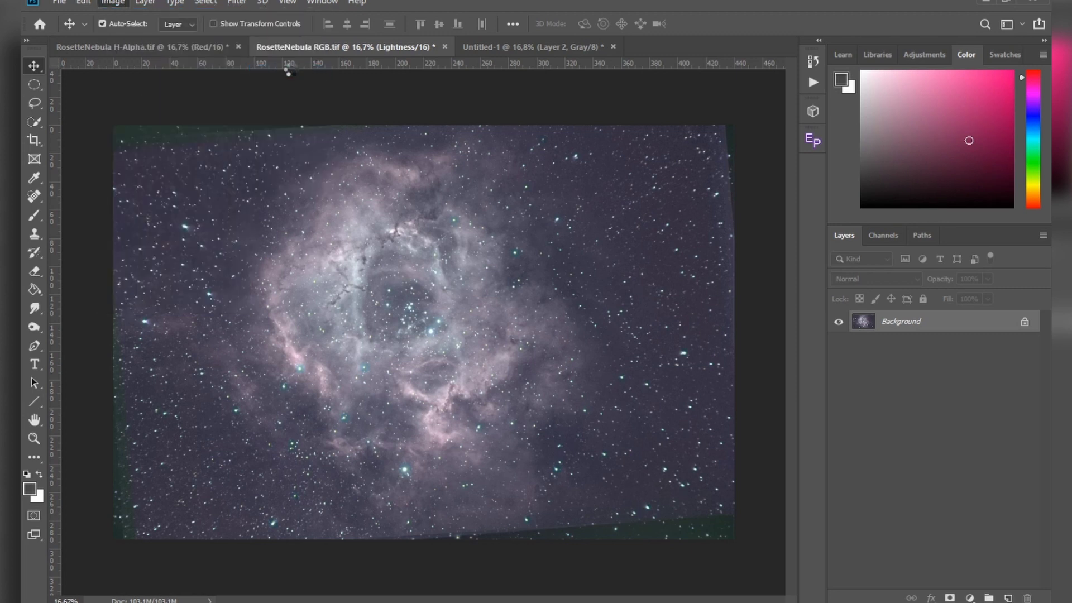